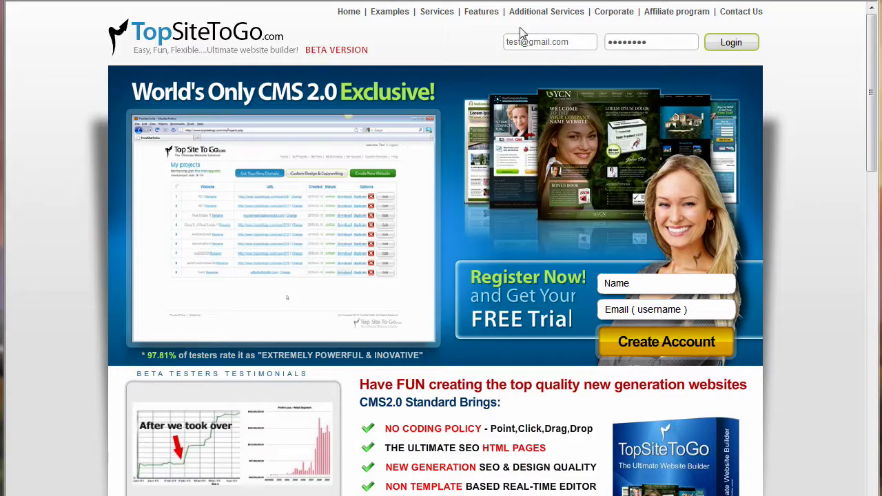
- Log in to the account and start a new website in the Real Estate industry
click(730, 43)
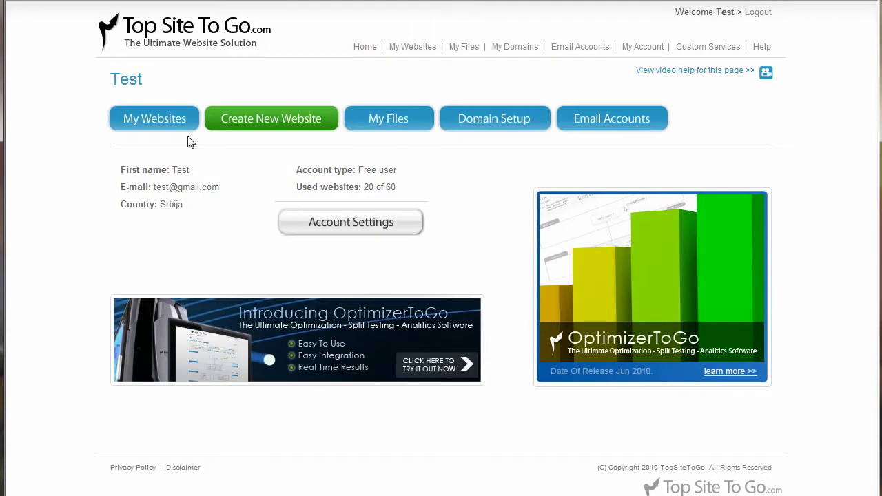
click(152, 120)
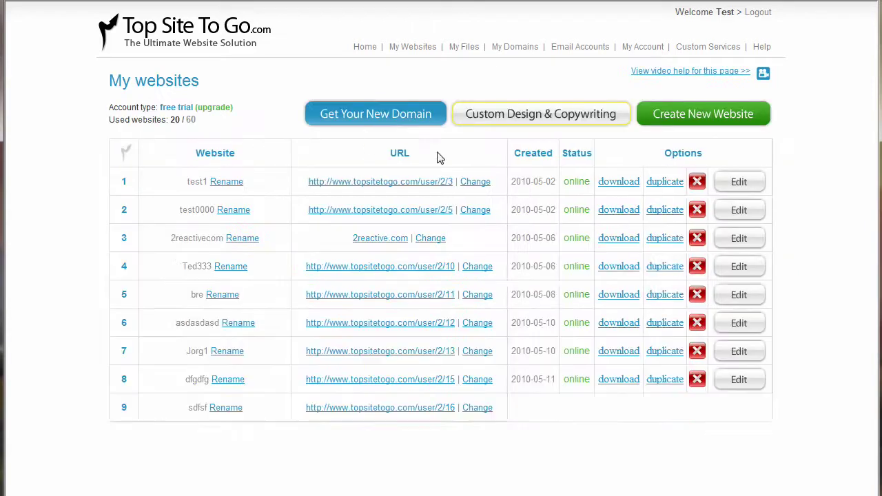
click(697, 116)
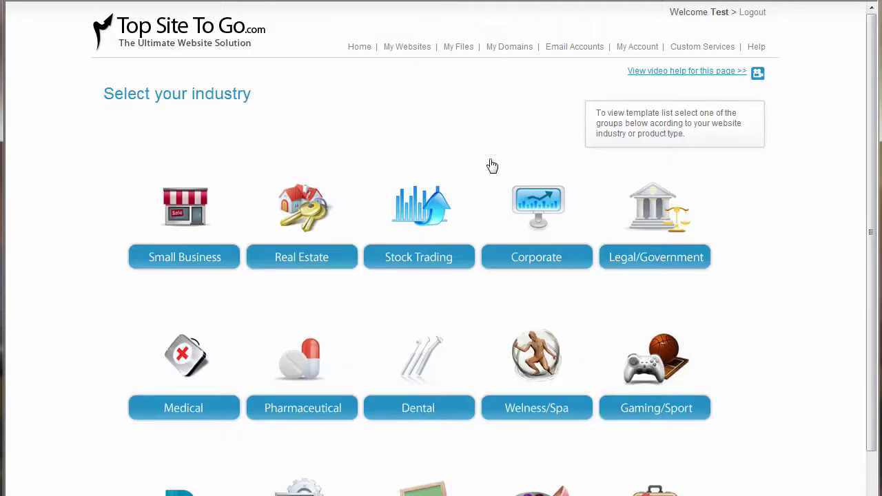
click(289, 253)
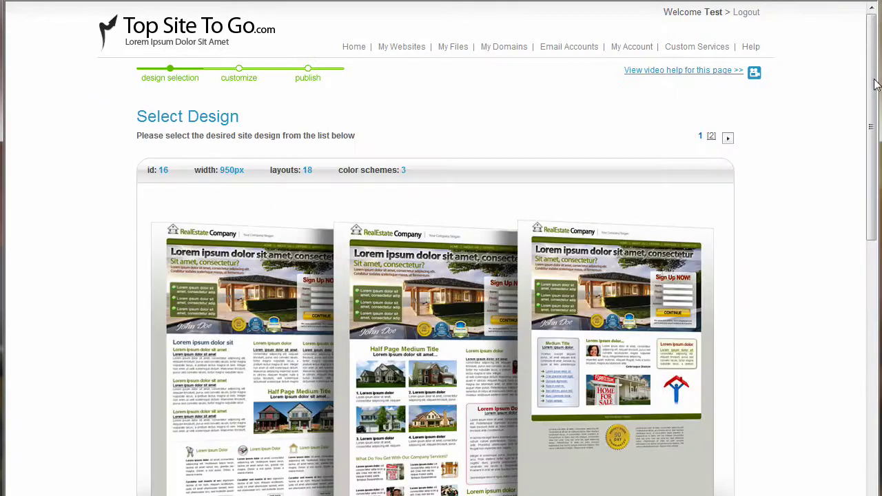
- Browse both pages of real estate designs and choose the green RealEstate Company design with id 16
mouse_move(874, 71)
mouse_down()
mouse_move(868, 377)
mouse_move(866, 64)
mouse_up()
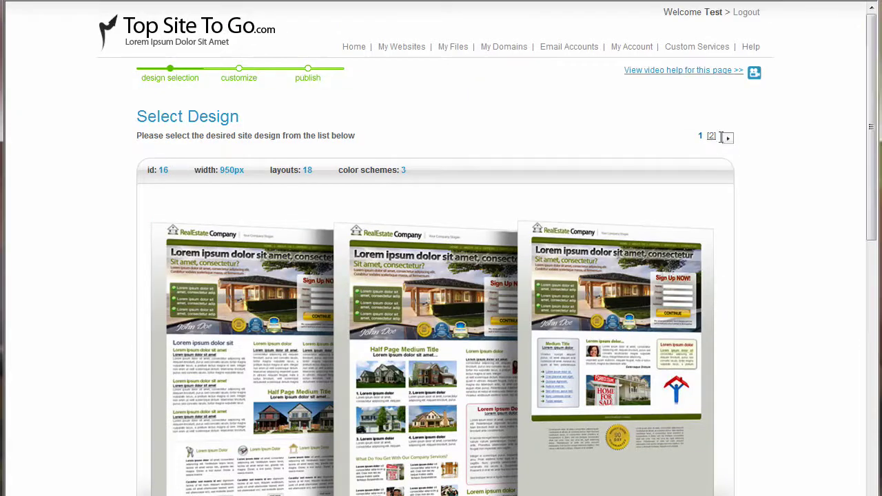
click(712, 137)
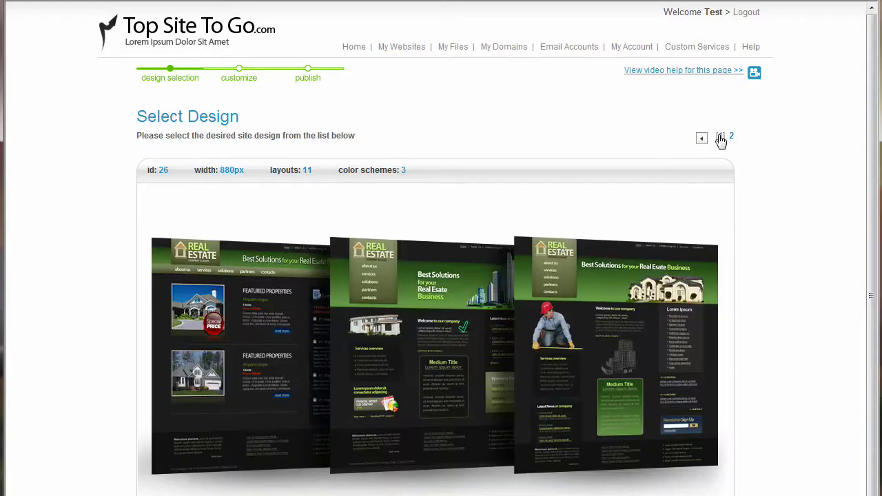
click(720, 138)
click(453, 363)
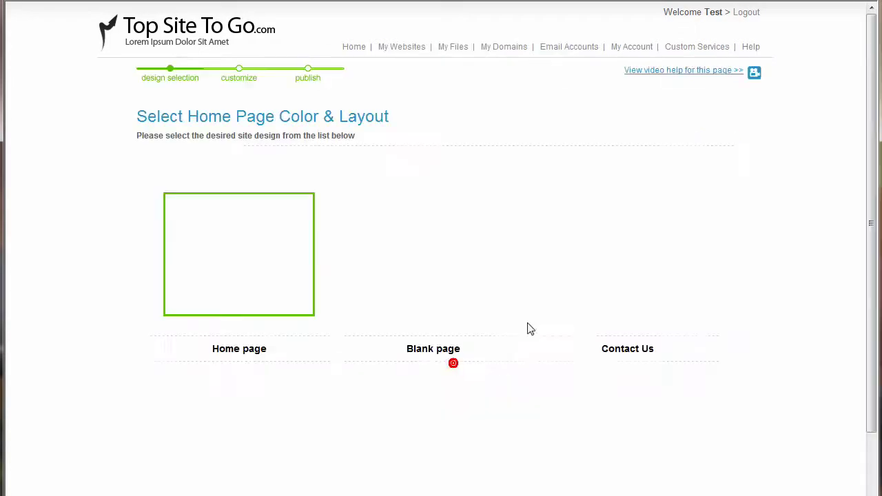
- Compare the design's page layouts and preview its Blue and Black Gold color schemes
scroll(441, 296, down, 3)
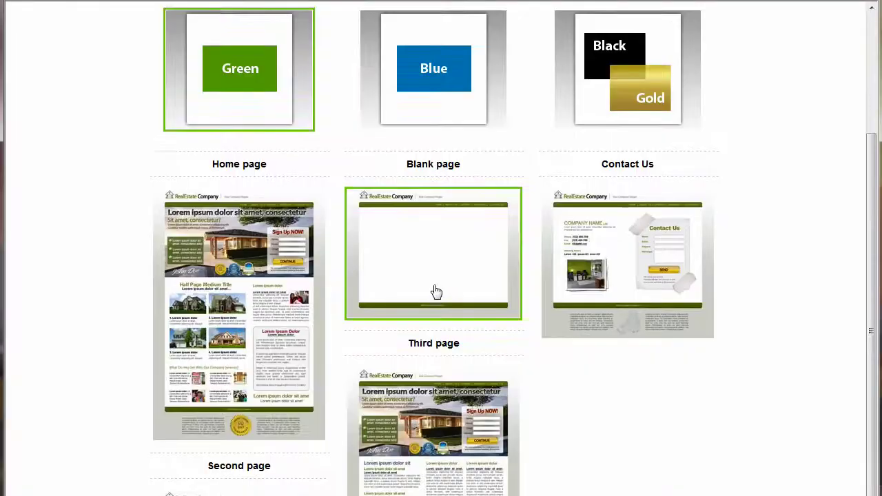
scroll(436, 293, down, 2)
scroll(483, 283, up, 3)
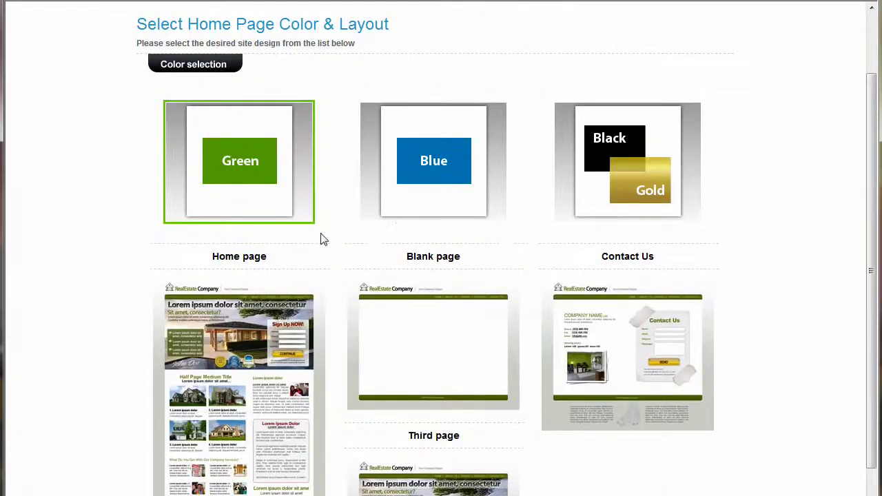
click(451, 165)
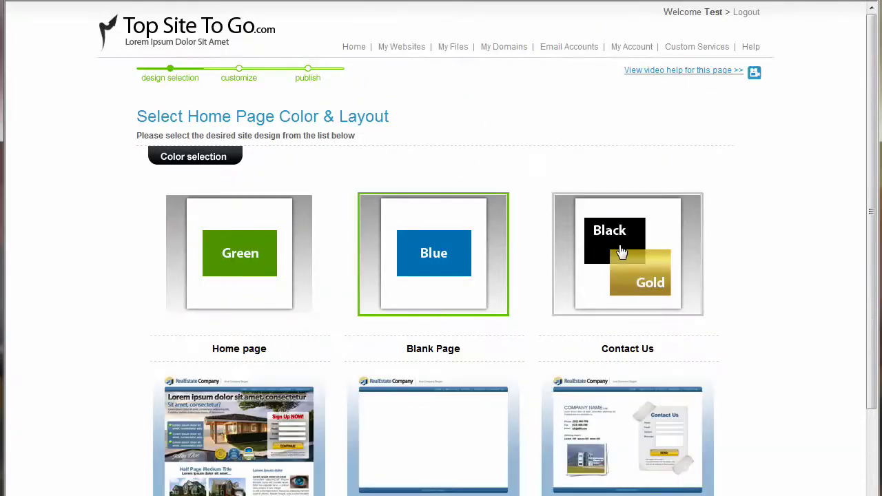
scroll(610, 237, down, 1)
click(600, 176)
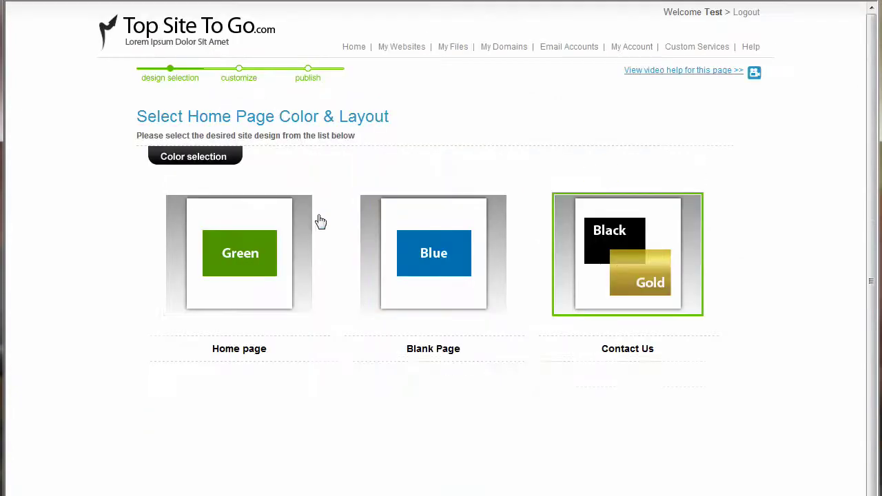
scroll(269, 234, down, 1)
- Choose the Home page layout in the Green color scheme and create the website with the name Video Demo 1
click(262, 234)
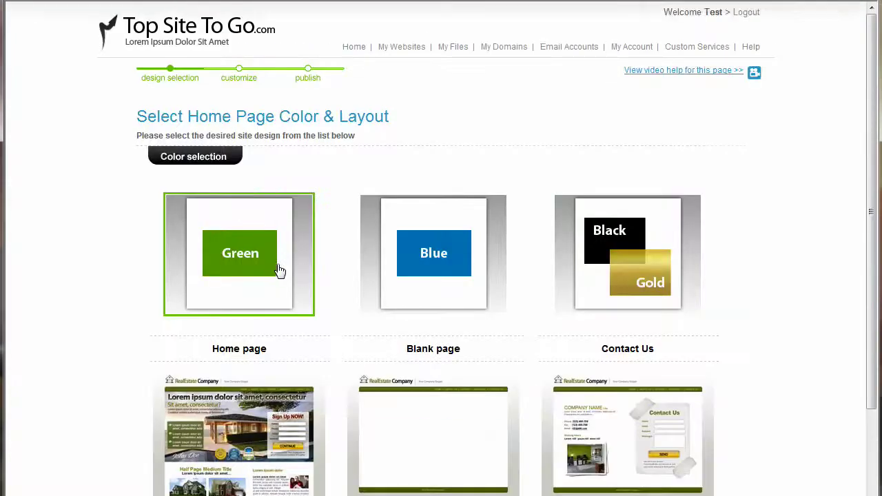
scroll(279, 270, down, 3)
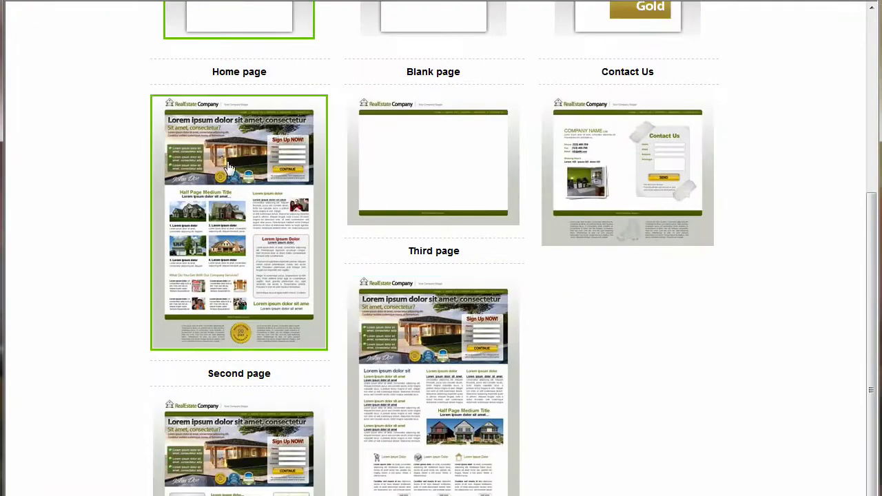
click(388, 171)
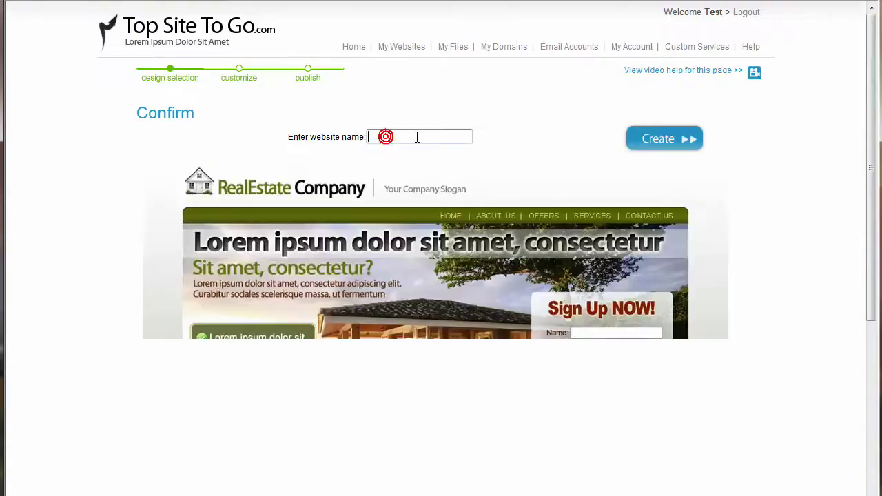
text(Video Demo 1)
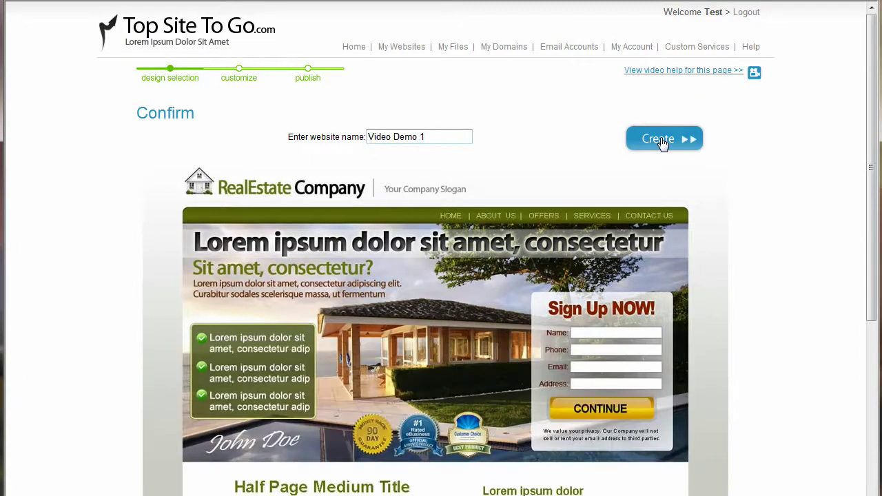
click(661, 140)
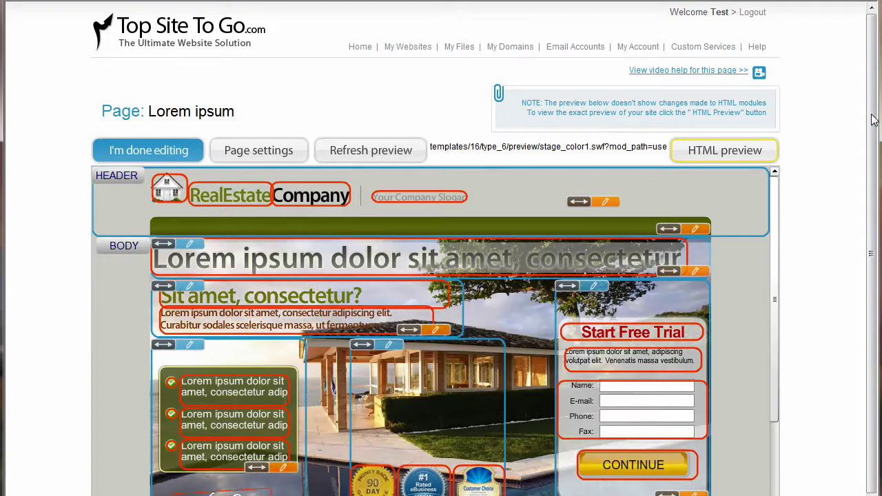
- Change the green RealEstate logo text in the page header to RealDeal
scroll(874, 119, down, 3)
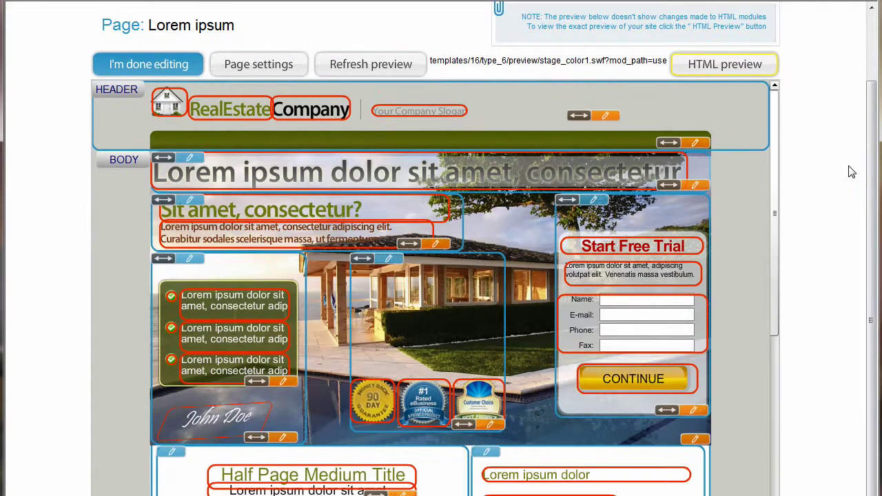
scroll(786, 241, down, 5)
scroll(774, 384, down, 3)
scroll(774, 383, up, 8)
click(230, 111)
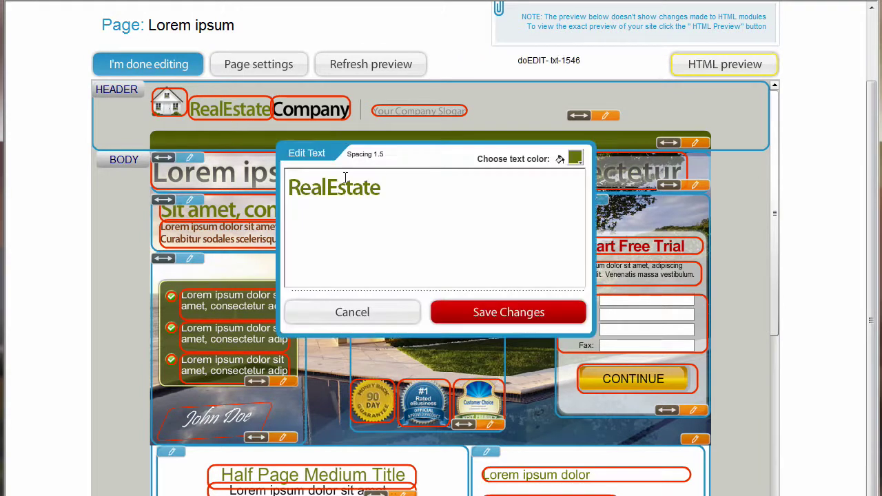
drag(394, 193, 327, 188)
click(396, 188)
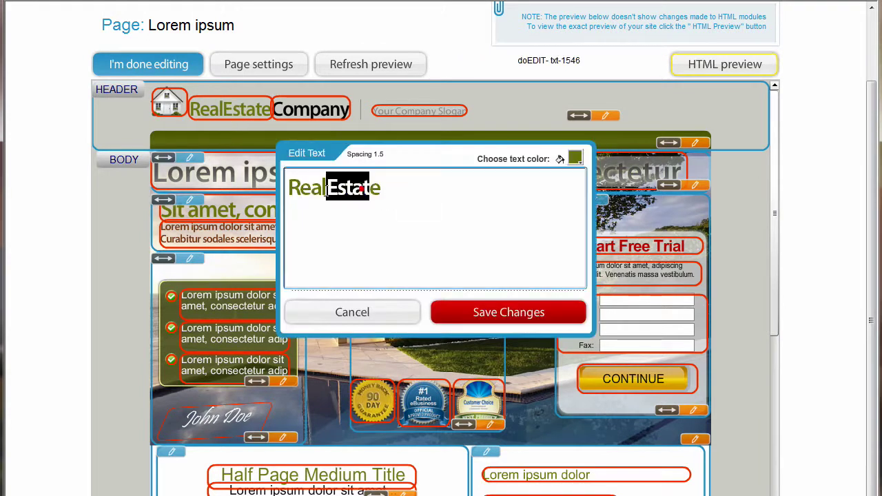
drag(385, 188, 326, 192)
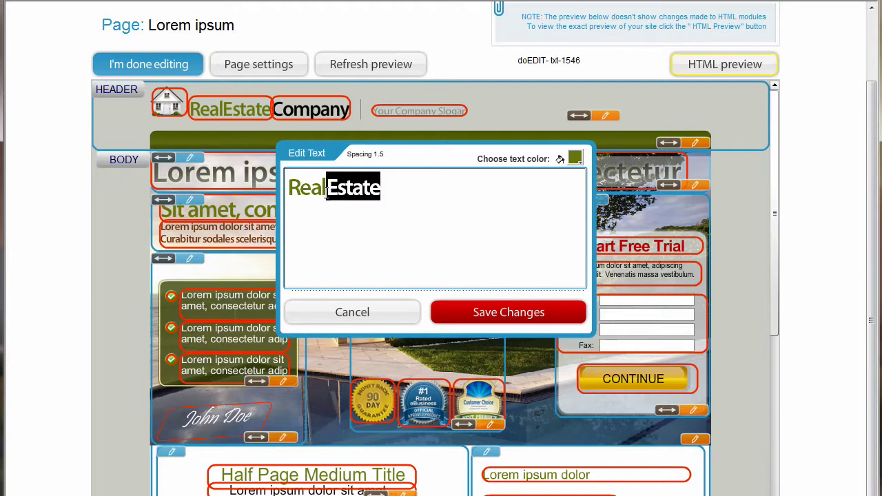
text(dea)
key(BackSpace)
key(BackSpace)
key(BackSpace)
text(Deal)
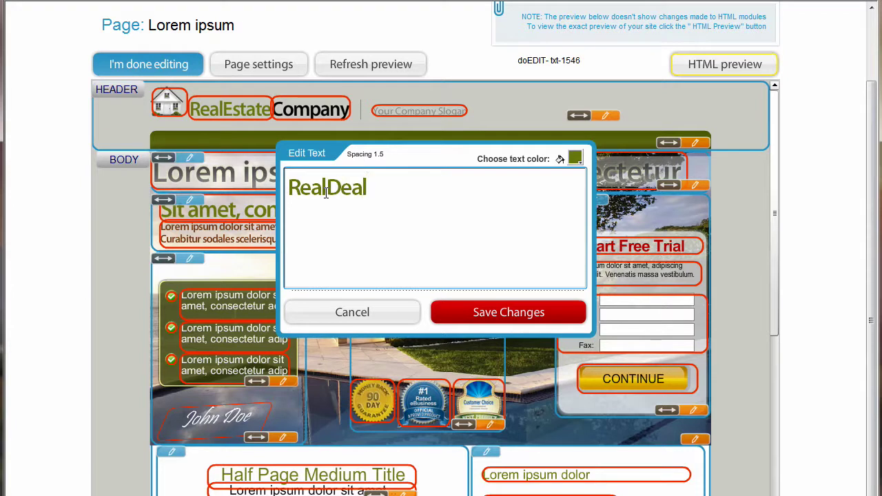
- Set the RealDeal logo text color to dark red and save the text changes
click(575, 159)
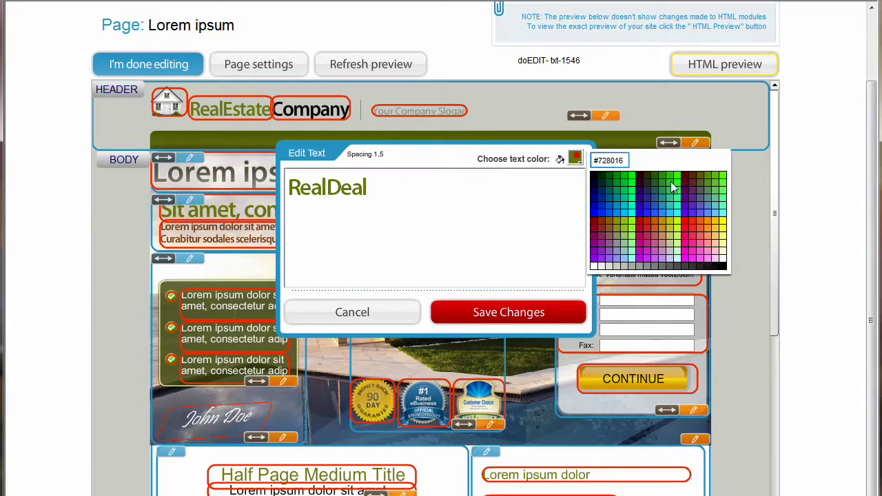
click(639, 220)
click(516, 315)
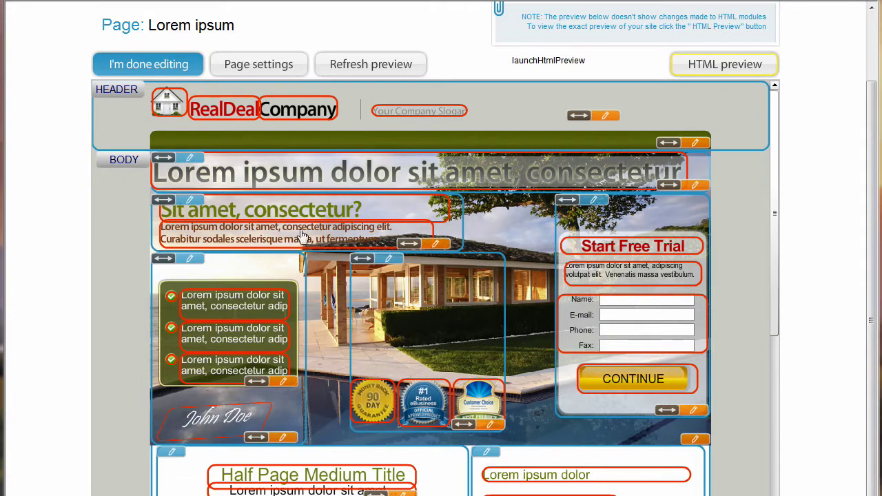
- Replace the house image in the header with the yellow crown and envelope icon from the Business icons
click(172, 109)
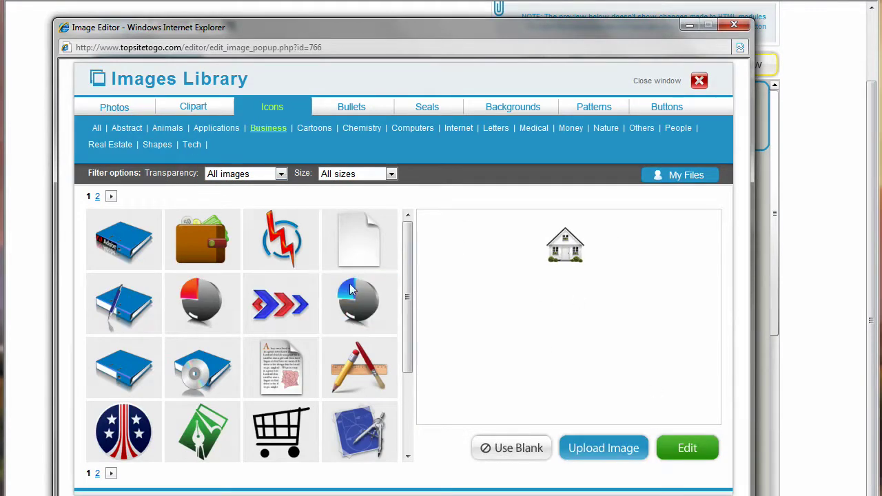
drag(411, 264, 409, 349)
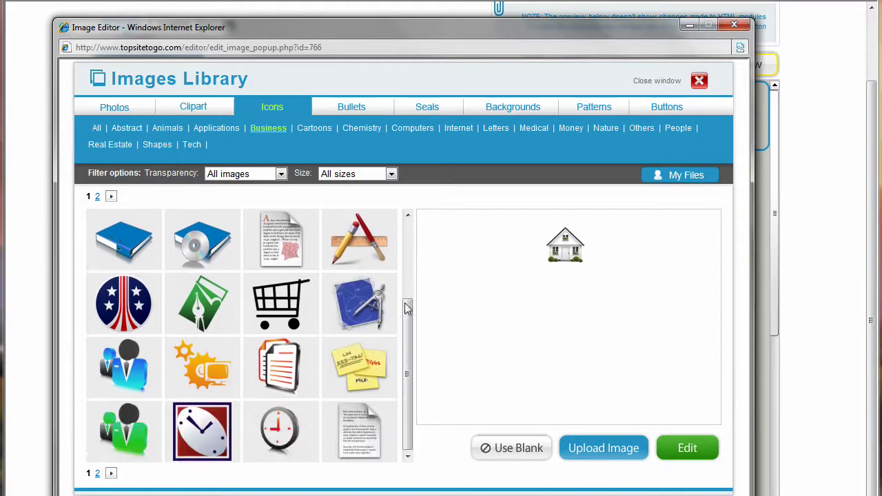
click(111, 198)
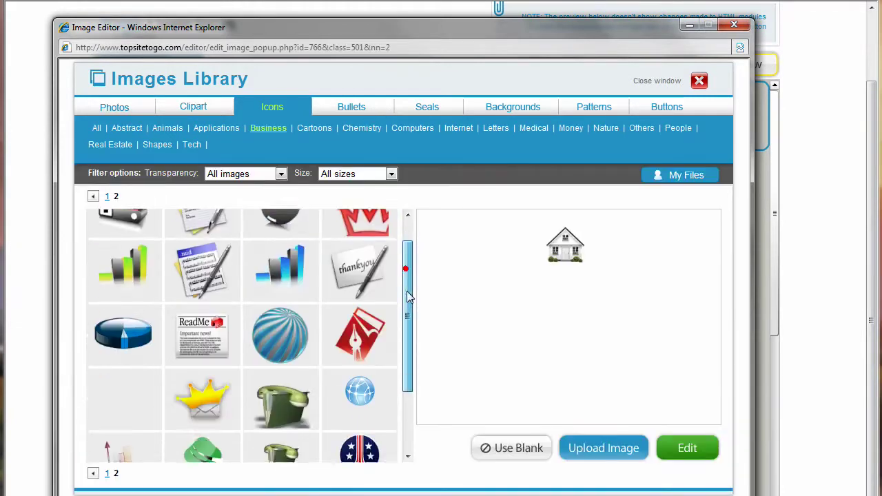
scroll(407, 291, down, 2)
click(194, 349)
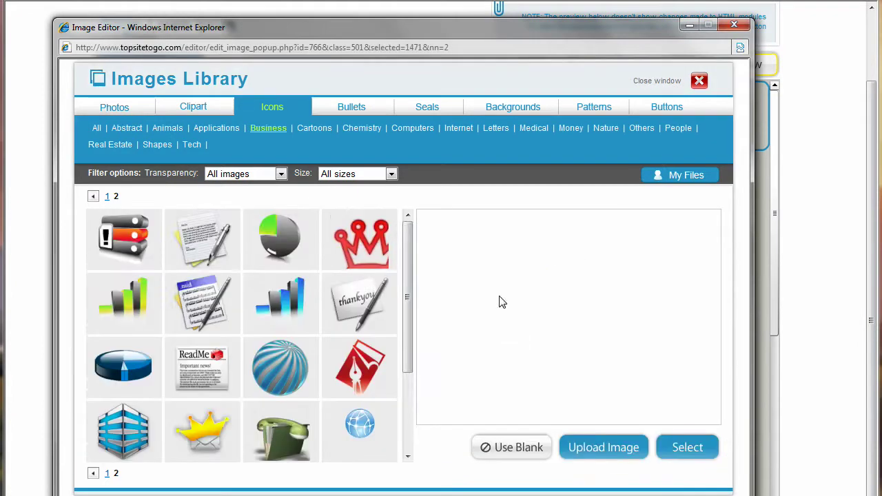
click(678, 448)
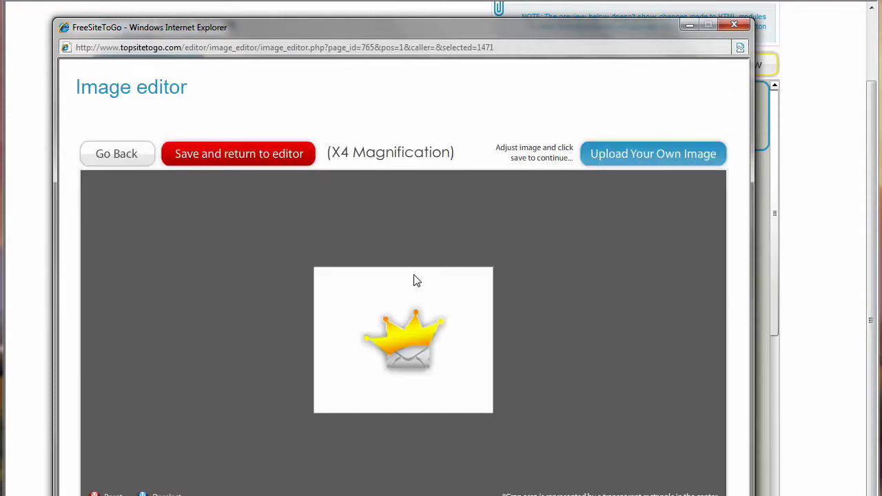
- Rotate and enlarge the crown icon within its crop area, save it and refresh the page preview
drag(447, 296, 427, 283)
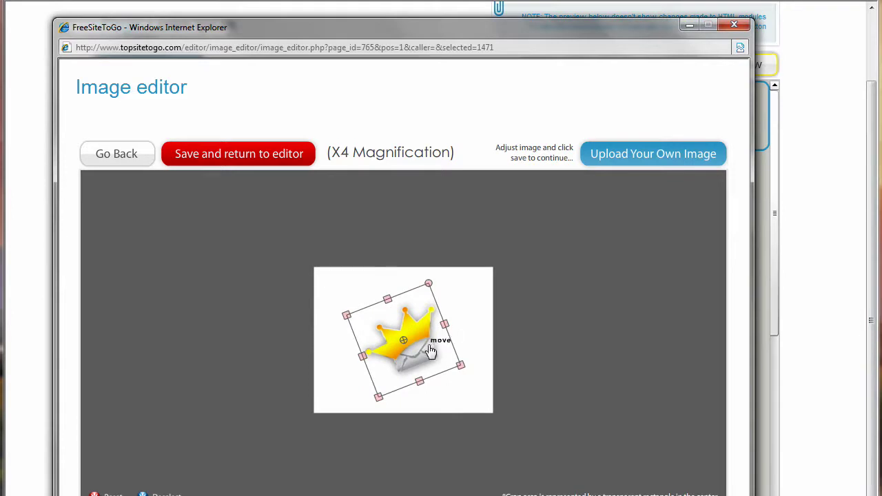
drag(462, 365, 491, 387)
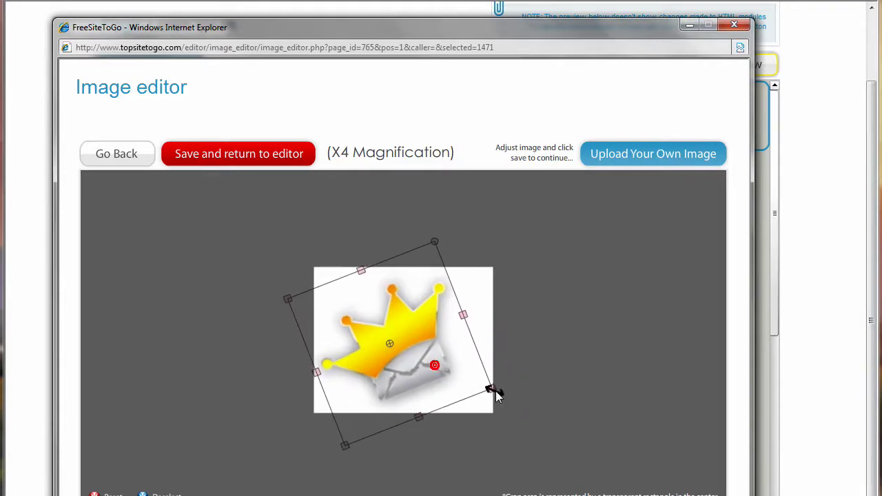
drag(437, 242, 469, 246)
drag(425, 357, 424, 356)
click(421, 341)
click(247, 157)
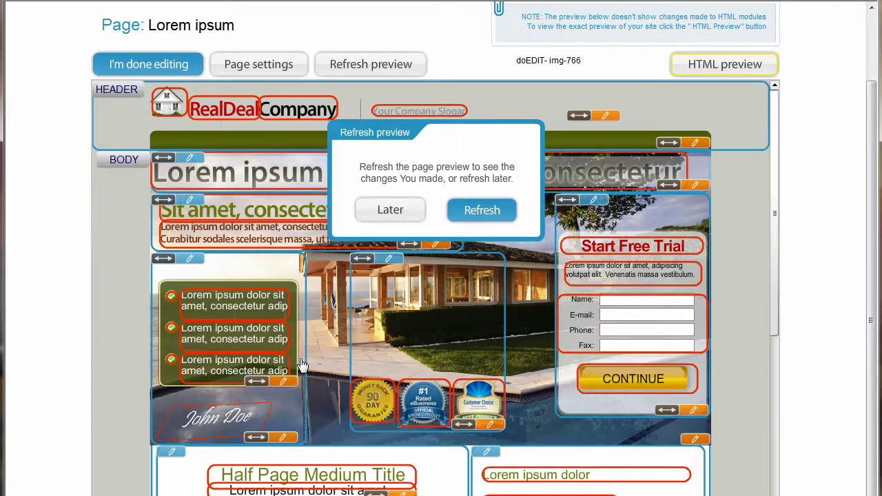
click(482, 210)
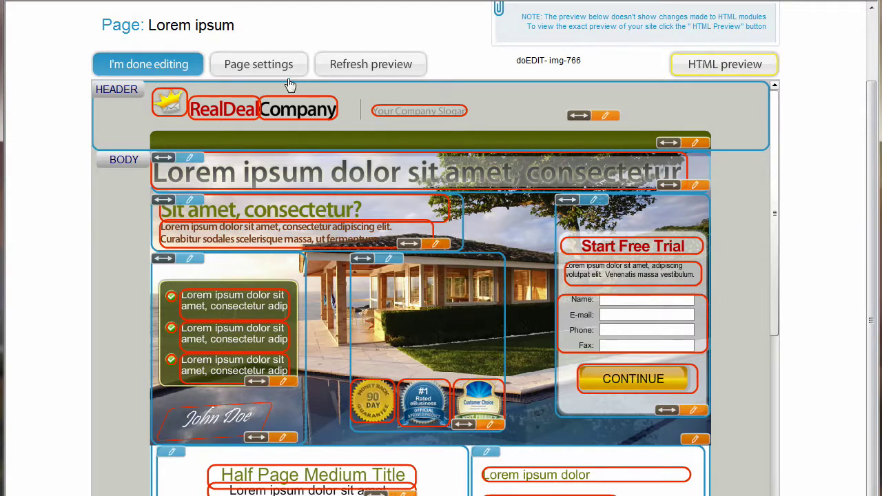
- Recolor the large Lorem ipsum headline at the start of the body to near-black and save the change
click(310, 175)
click(294, 192)
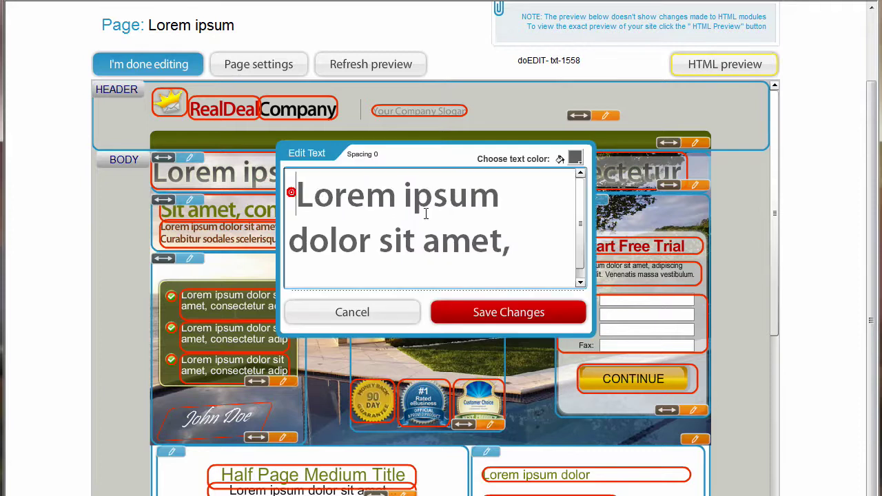
click(576, 159)
click(713, 273)
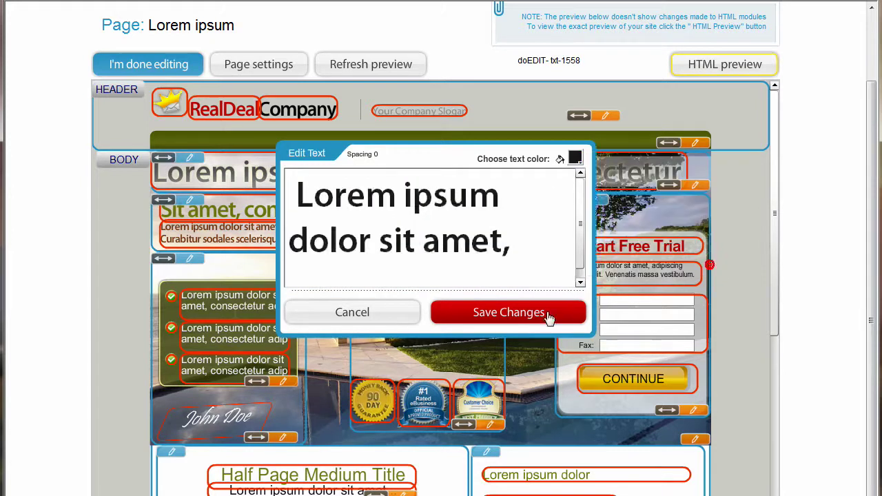
click(575, 311)
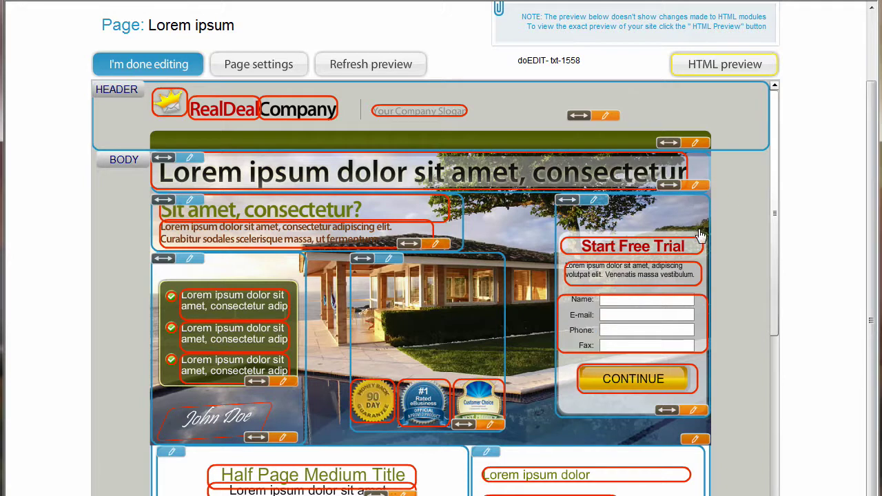
- Shift the Start Free Trial form slot slightly to the left within the house banner
drag(573, 205, 566, 205)
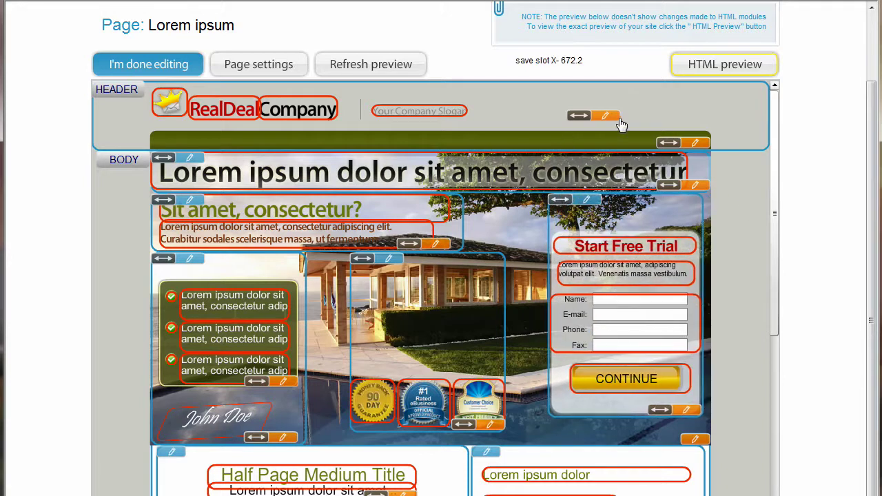
drag(578, 118, 540, 119)
drag(772, 150, 785, 121)
- Look through the menu modules offered for the header slot and the body slot's module list without adding anything, postponing the preview refreshes
click(116, 92)
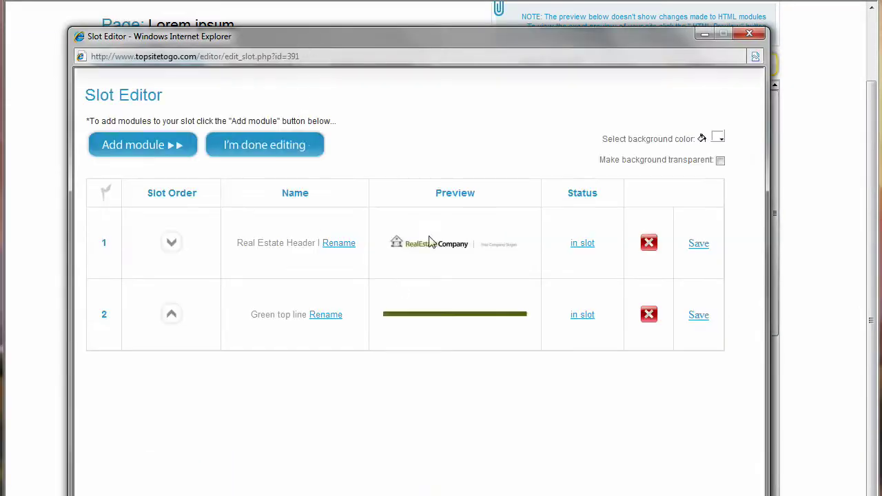
click(138, 143)
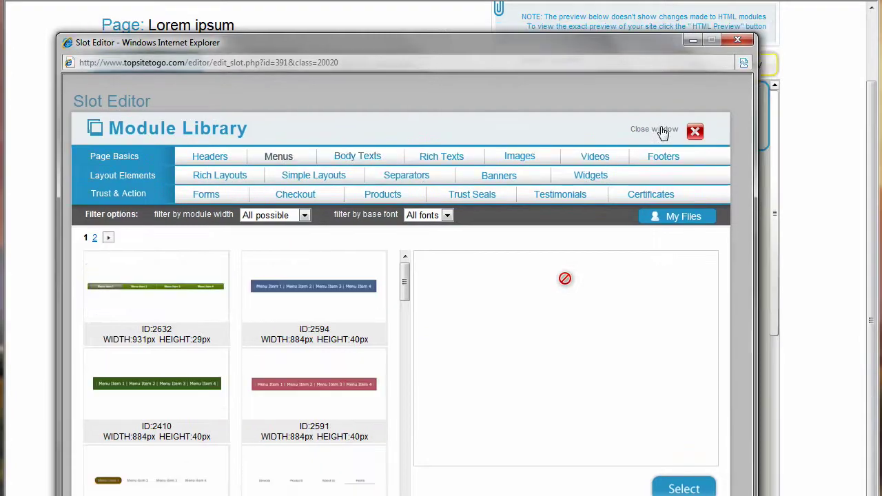
click(662, 131)
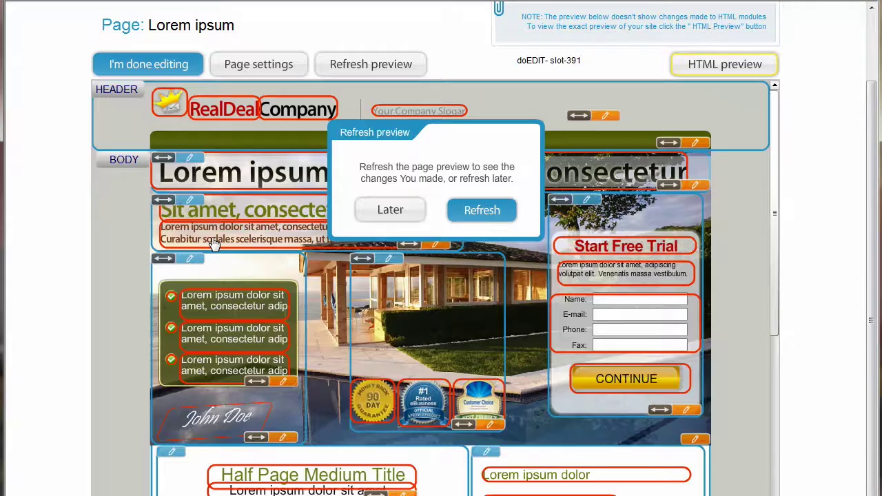
click(387, 210)
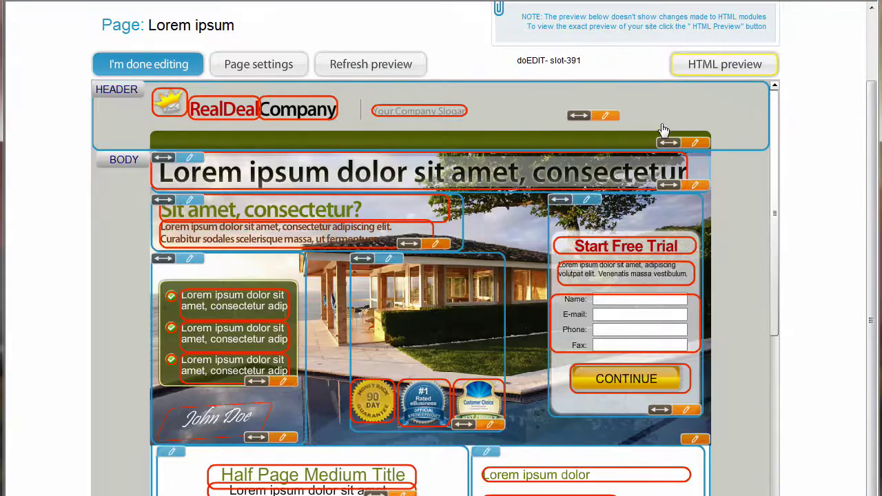
click(124, 159)
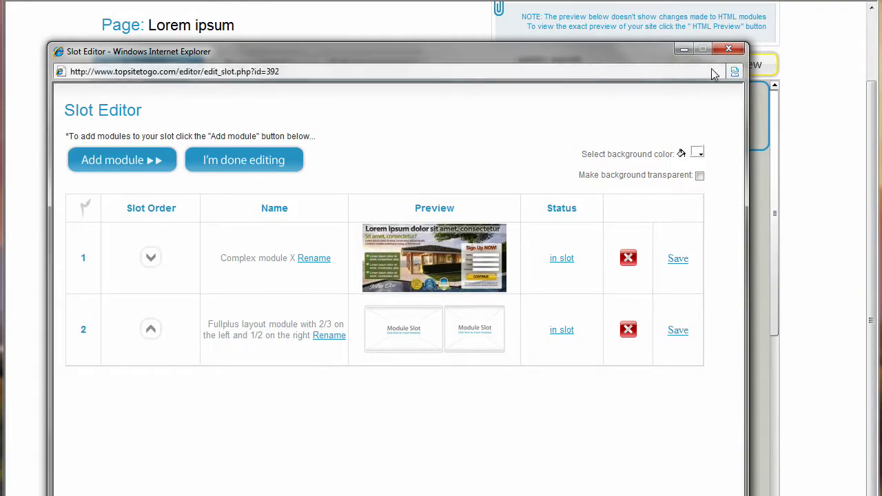
click(728, 49)
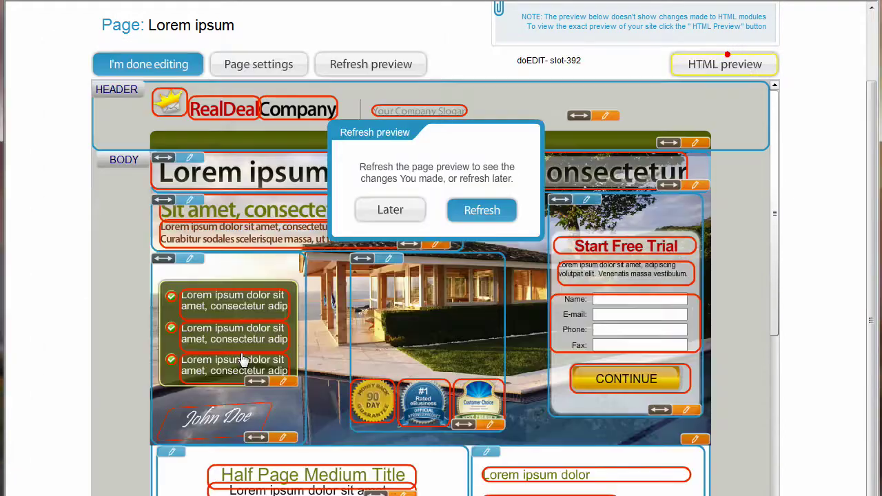
click(420, 218)
- Nudge the slot holding the three trust seals slightly to the right in the house banner
drag(775, 238, 773, 300)
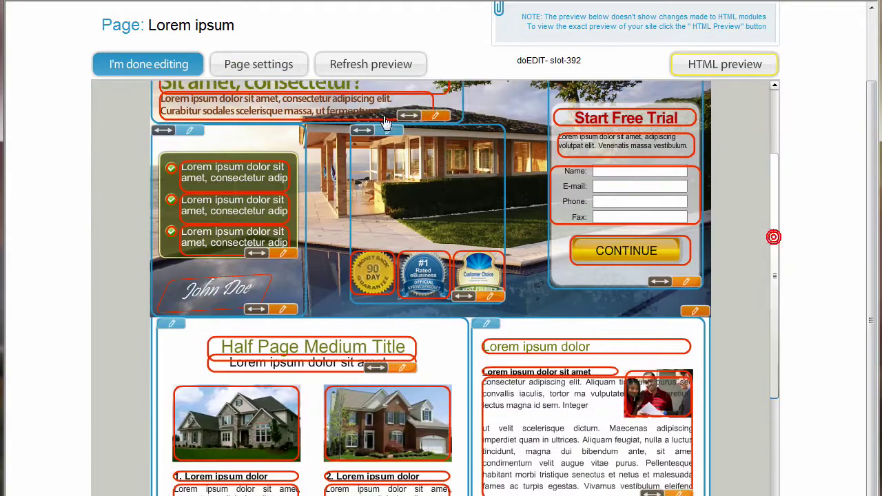
drag(364, 138, 366, 137)
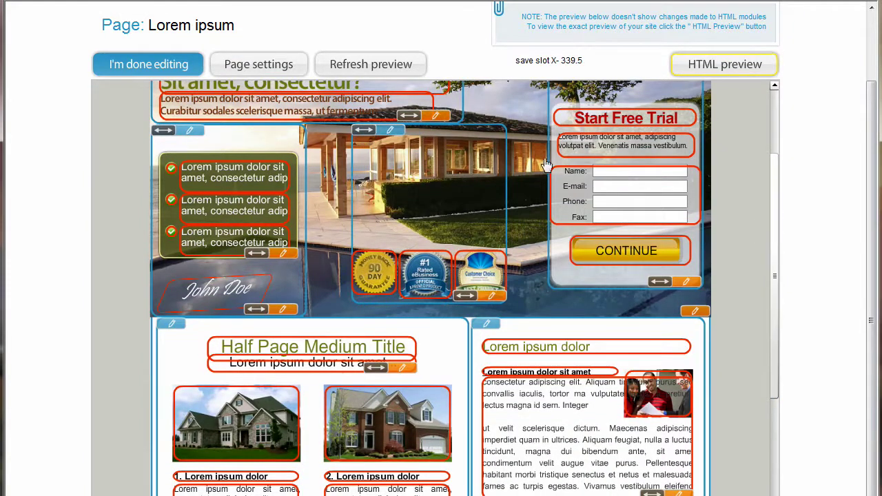
- Add body text module 1313, with the apple image beside text, to the slot containing the Half Page Medium Title
drag(777, 282, 778, 344)
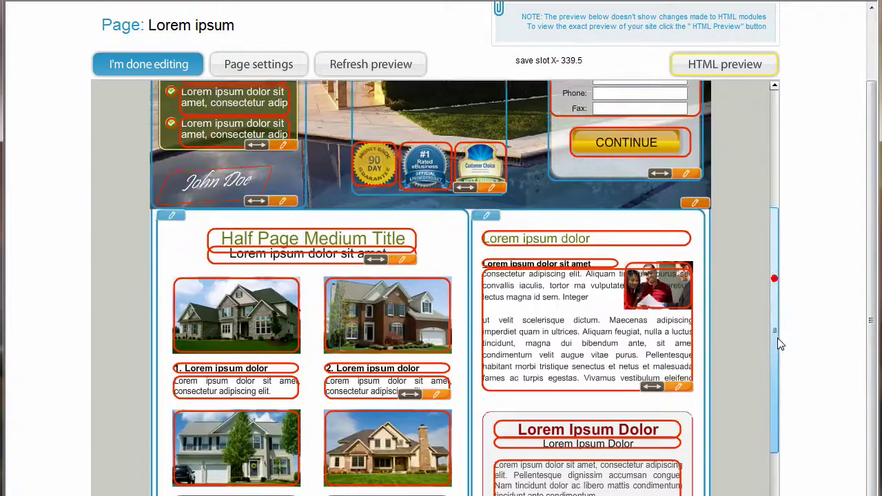
double_click(351, 306)
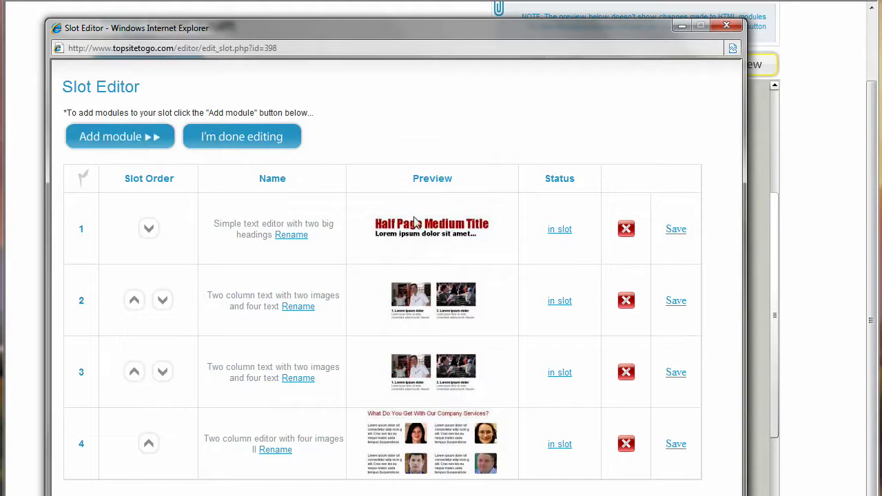
click(122, 137)
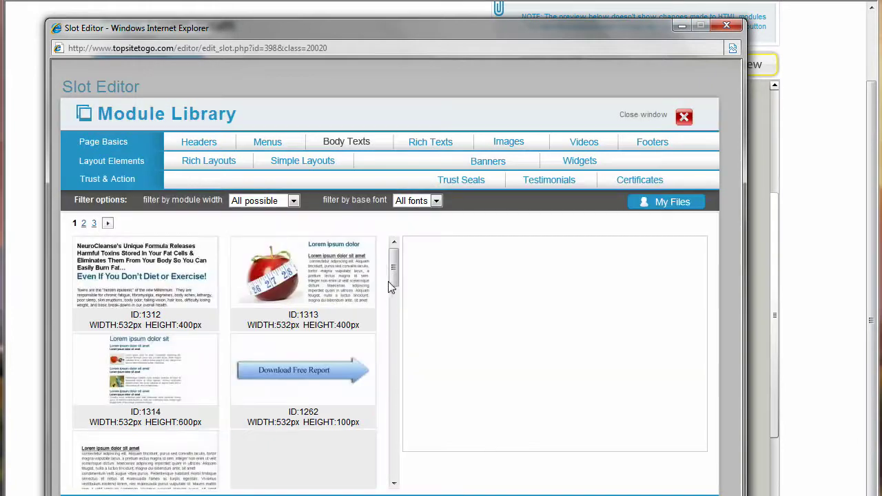
mouse_move(395, 271)
mouse_down()
mouse_move(391, 379)
mouse_move(383, 267)
mouse_up()
double_click(327, 309)
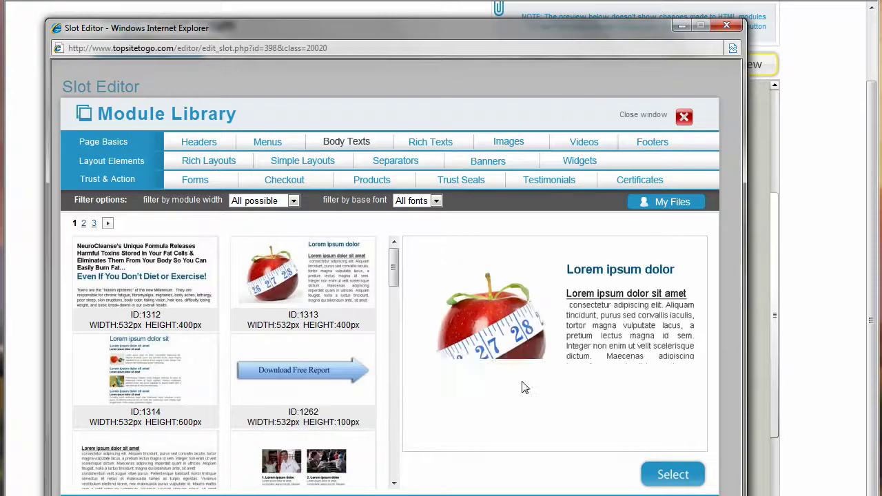
click(668, 477)
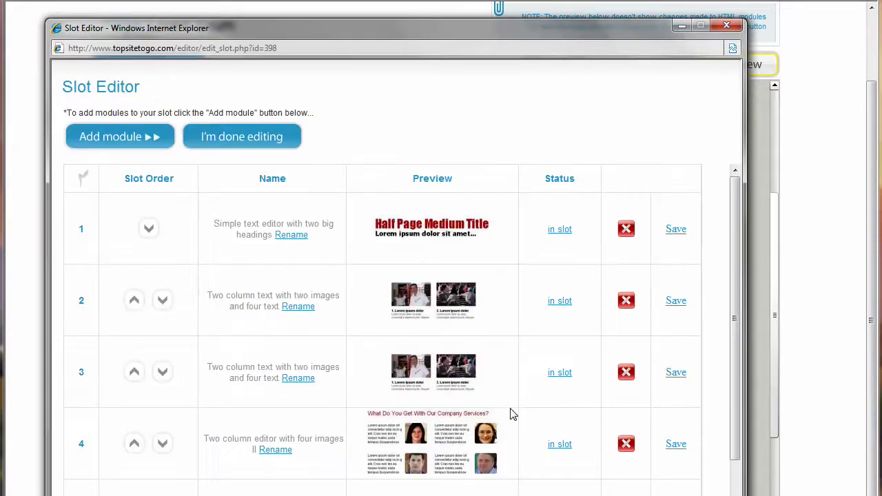
- Move the apple image module up to second place in the slot order, finish slot editing and refresh the page preview
drag(738, 313, 734, 354)
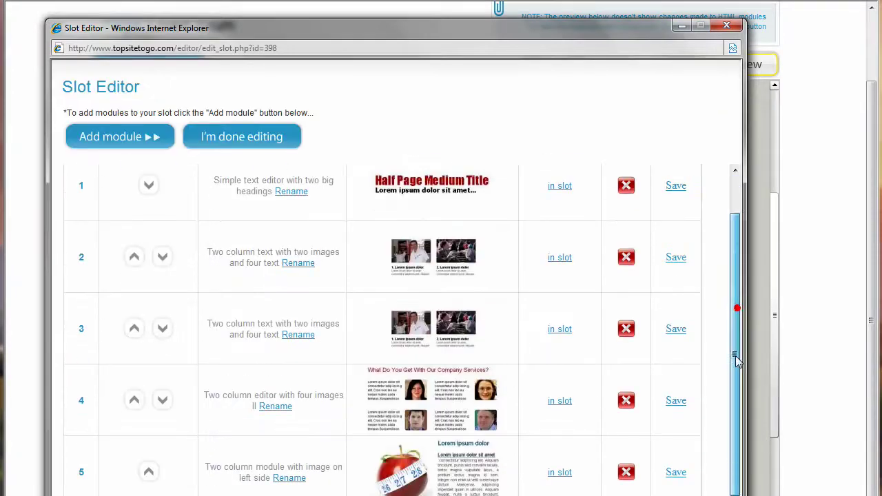
click(136, 444)
click(134, 376)
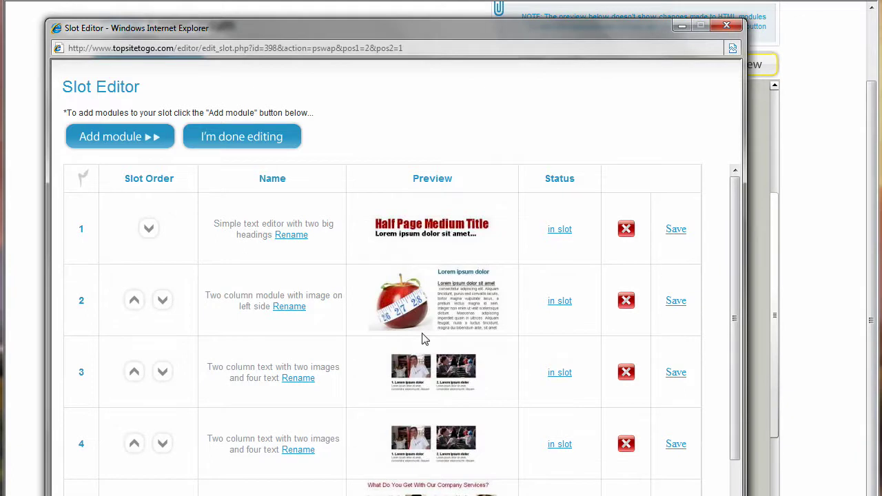
click(229, 138)
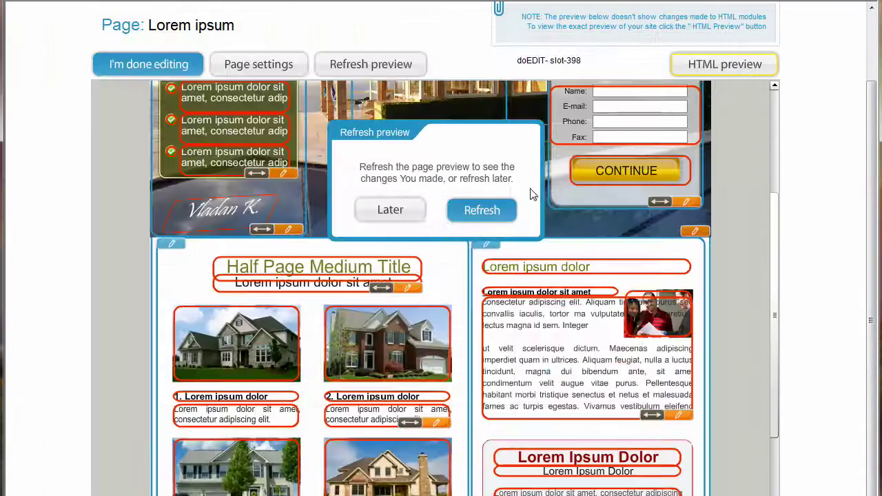
click(496, 209)
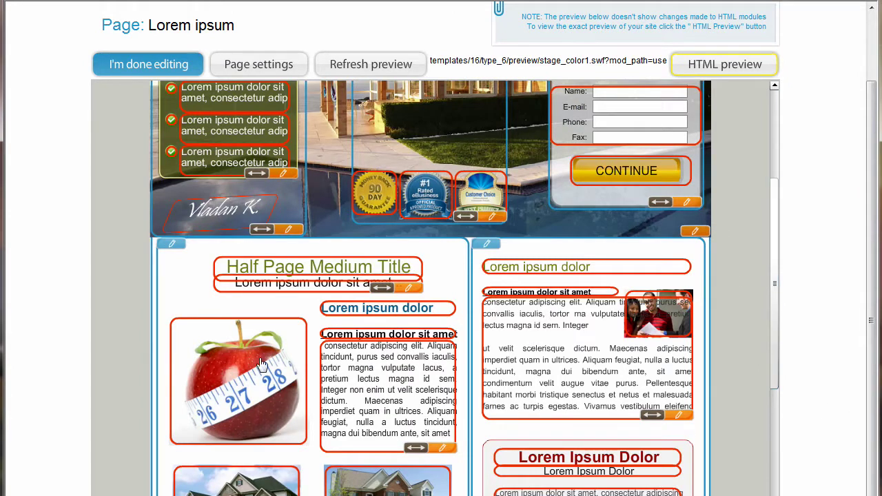
- Replace the apple photo with the People photo of a man and a child in red, scale it down to fit, save and refresh
click(240, 377)
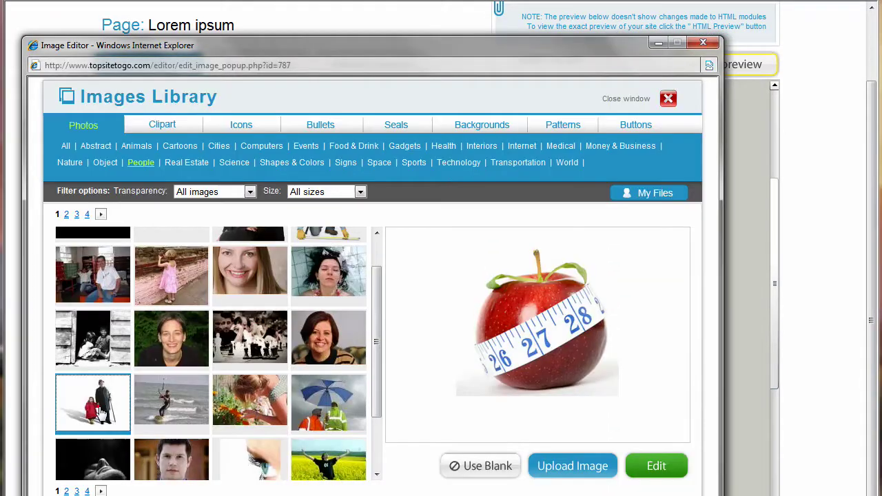
click(93, 403)
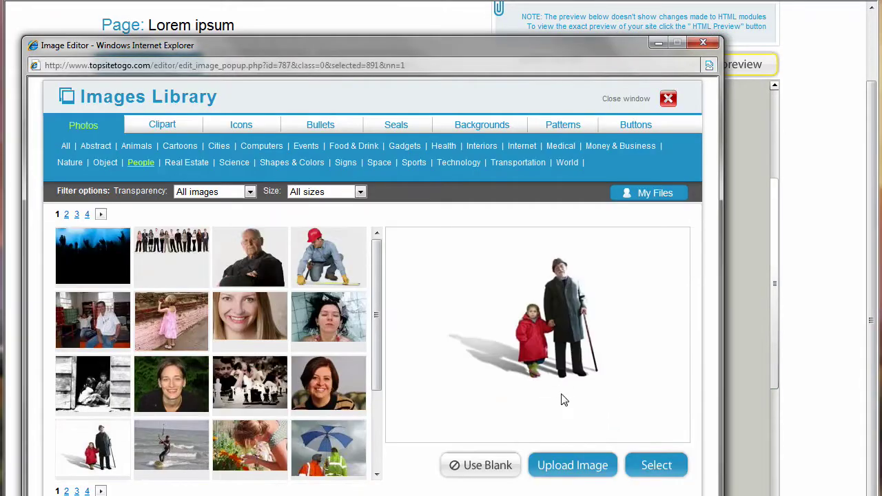
click(658, 467)
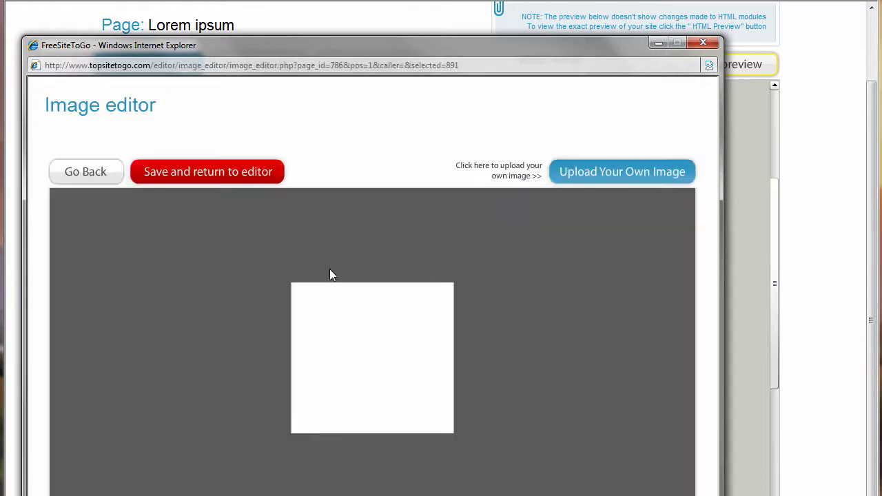
drag(541, 487, 458, 420)
drag(408, 370, 403, 374)
click(208, 172)
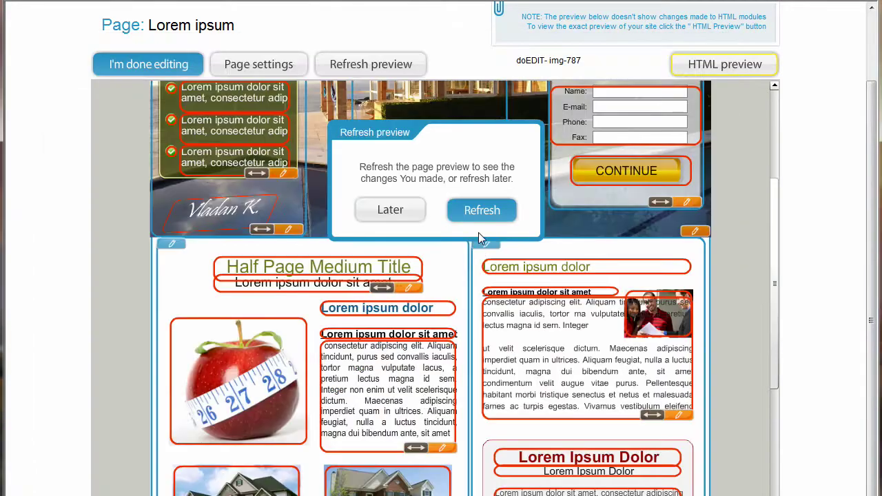
click(481, 210)
- Open the HTML preview and review the page from the header down to the company services section
drag(775, 296, 776, 138)
click(710, 67)
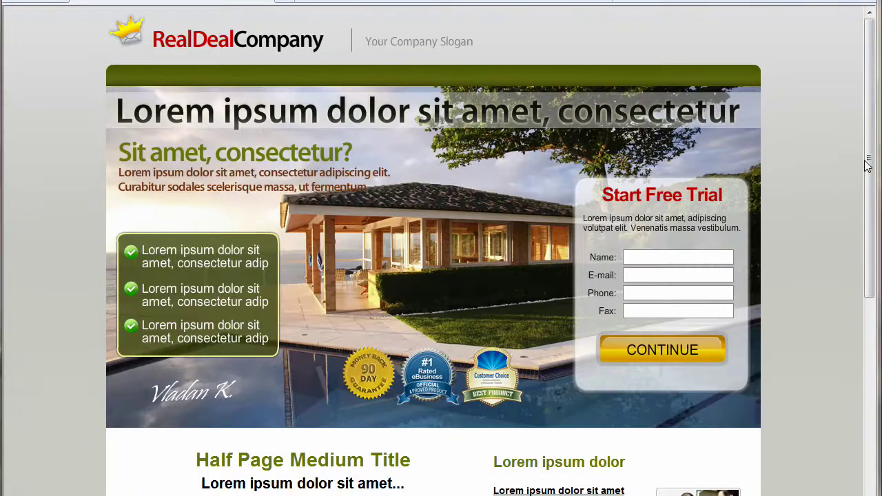
drag(869, 106, 865, 381)
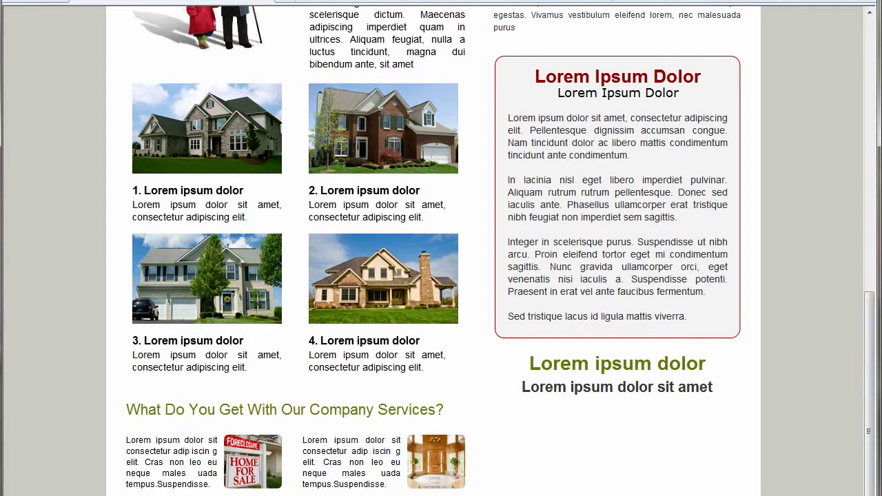
scroll(253, 296, up, 5)
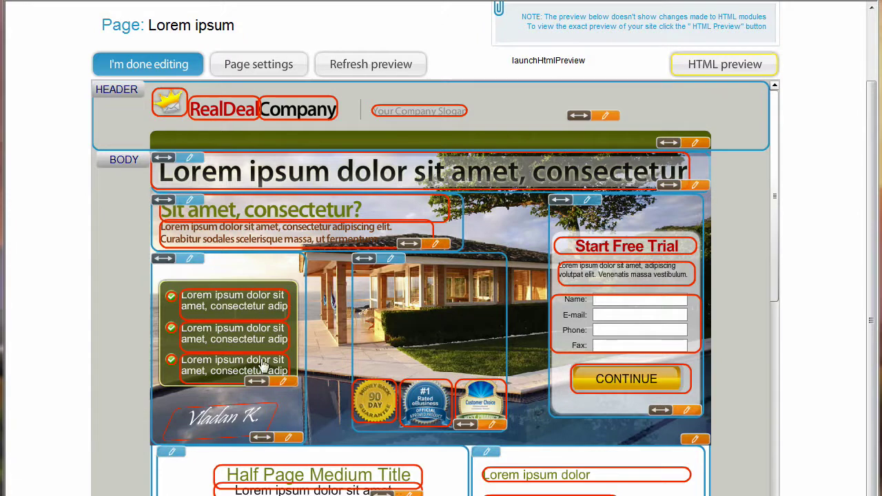
- Save the company services module's settings with top padding 40 and bottom padding 20, and refresh the page preview
drag(774, 152, 785, 364)
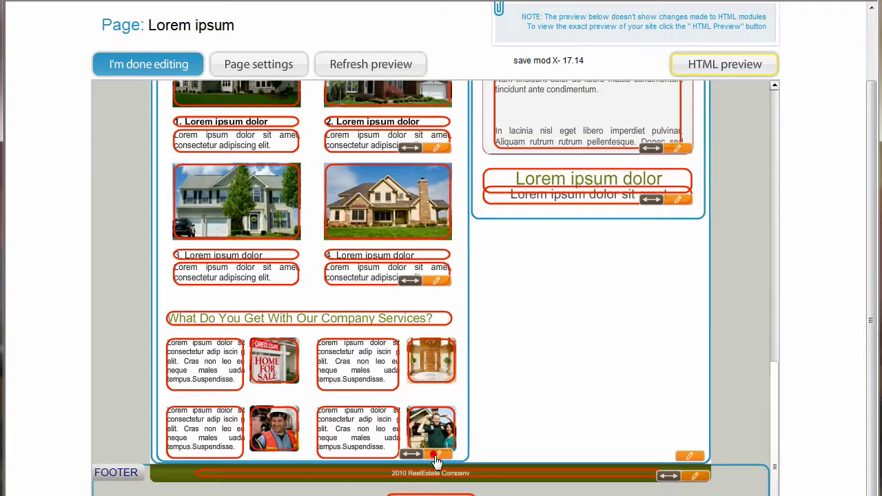
click(433, 456)
drag(165, 0, 361, 6)
click(265, 129)
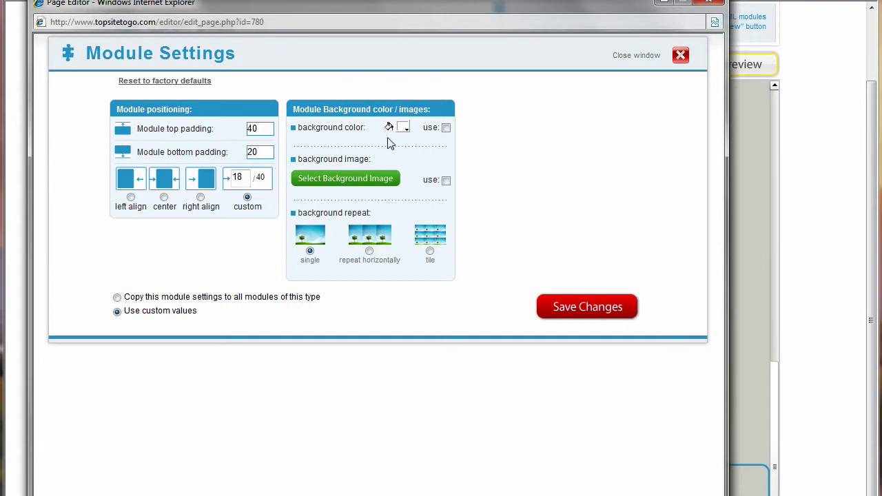
click(567, 168)
click(549, 306)
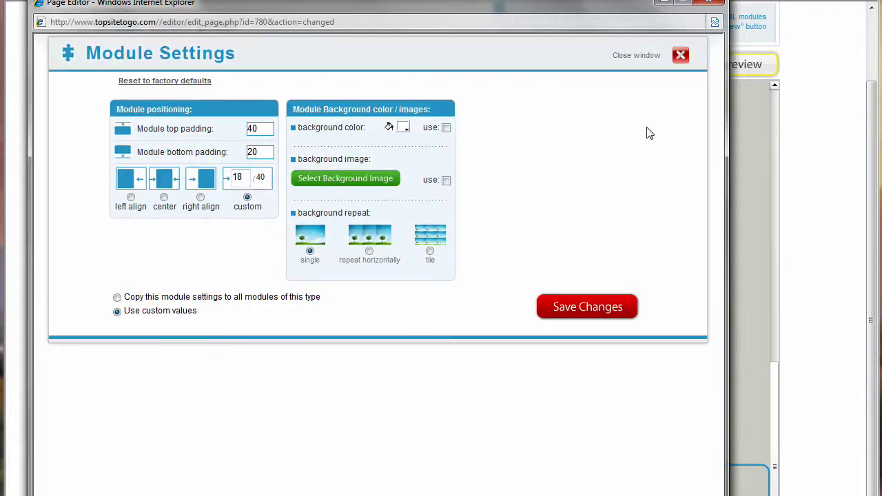
click(639, 60)
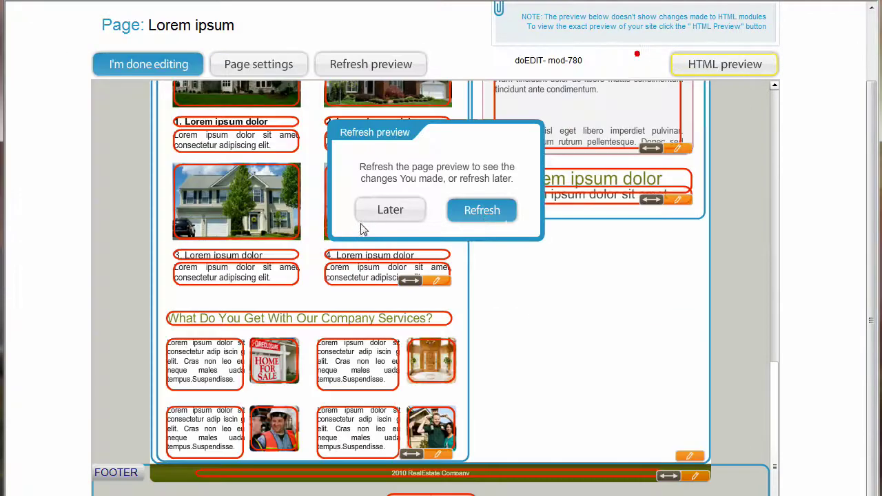
click(481, 209)
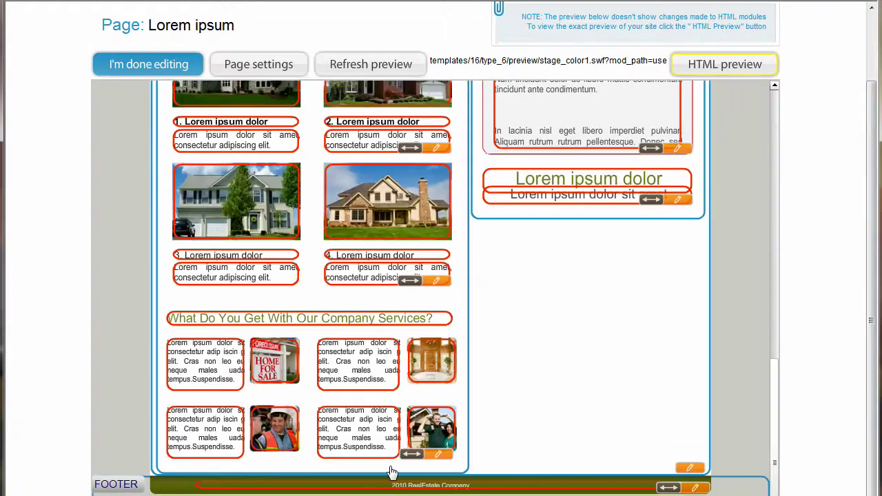
- Take the Fullplus layout module out of the body slot, finish slot editing and refresh the page preview
drag(774, 411, 700, 248)
drag(780, 301, 776, 207)
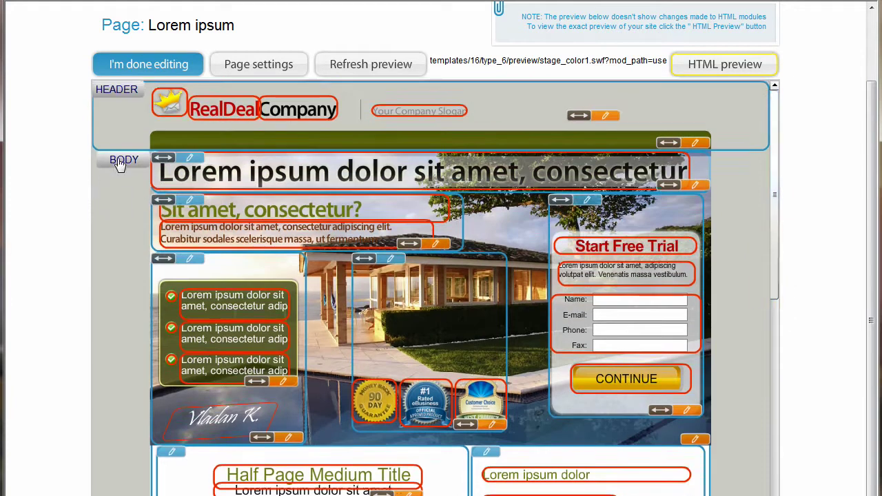
click(260, 307)
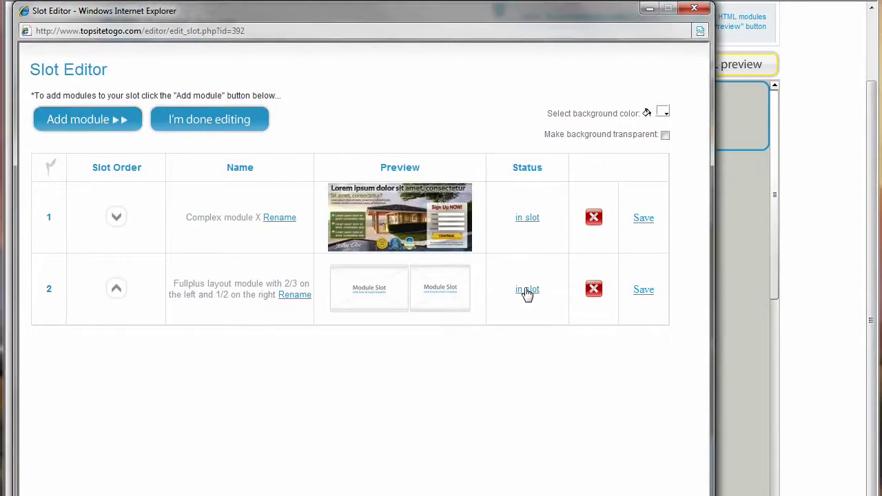
click(527, 290)
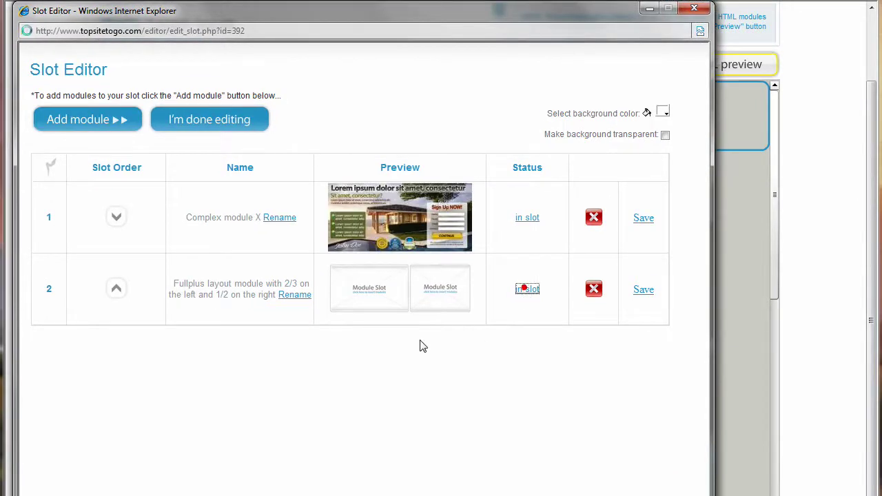
click(193, 120)
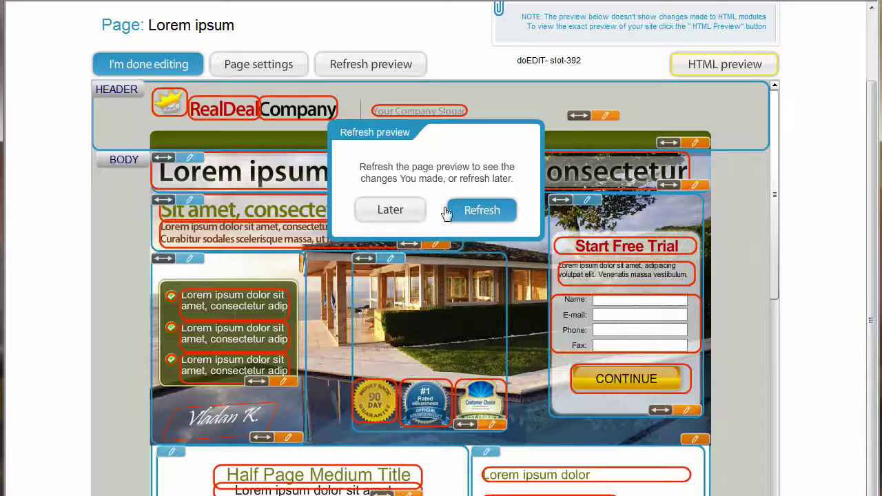
click(476, 210)
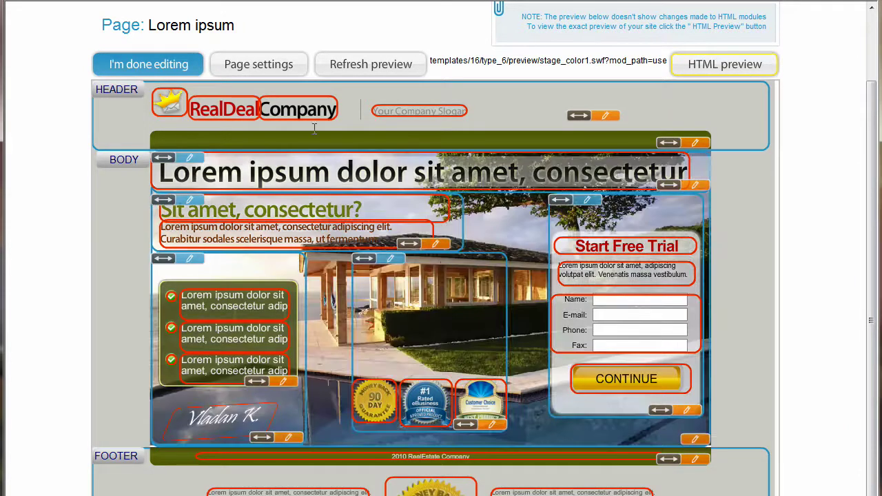
- Set the page background color to black with no overlay gradient, save the page settings and refresh the preview
click(271, 59)
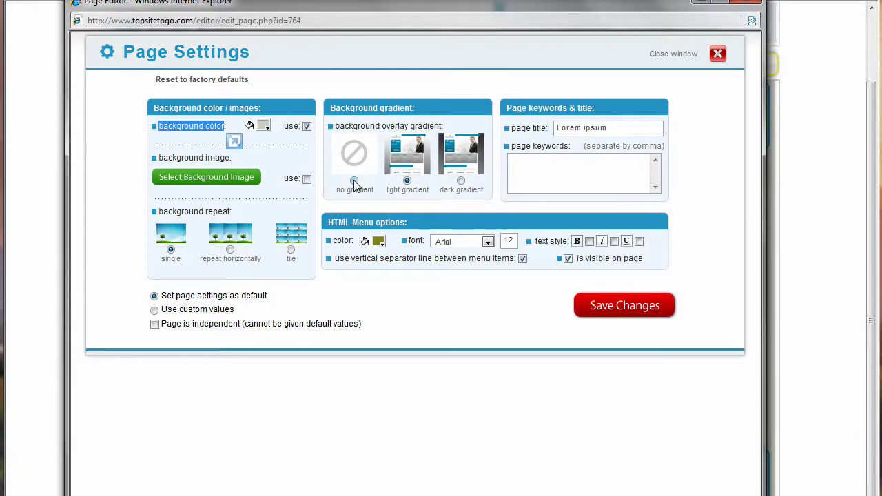
click(265, 133)
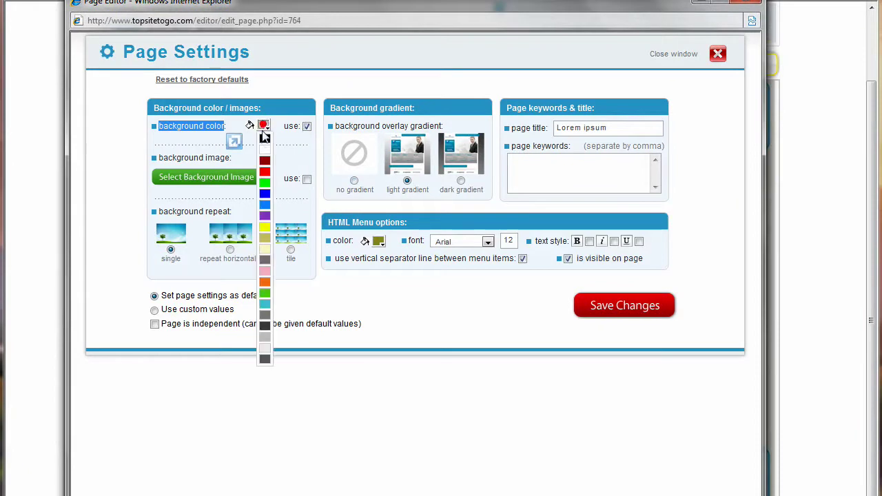
click(258, 140)
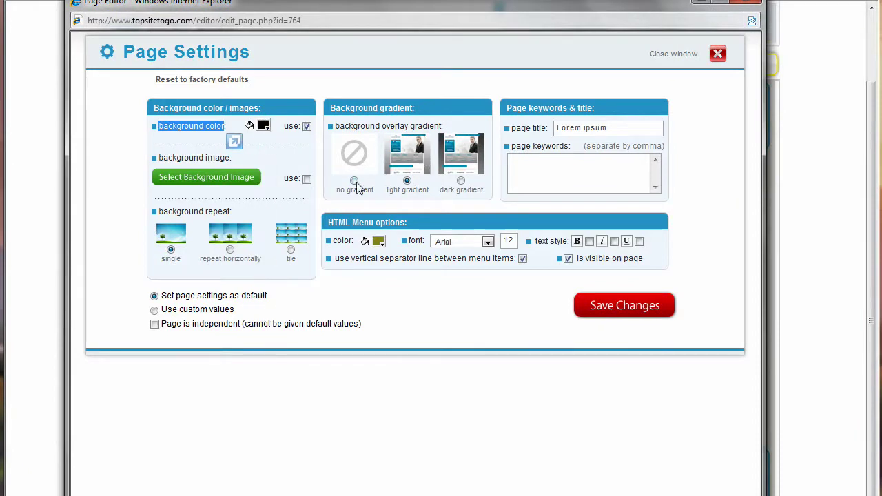
click(599, 305)
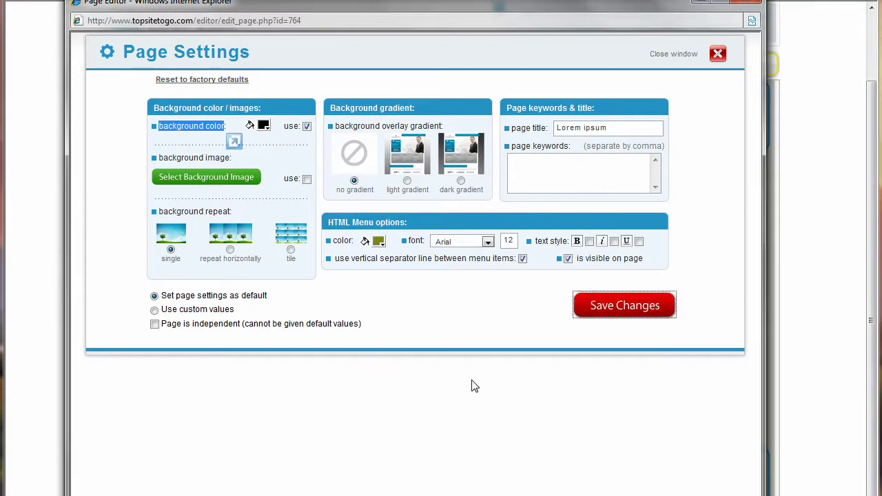
click(626, 314)
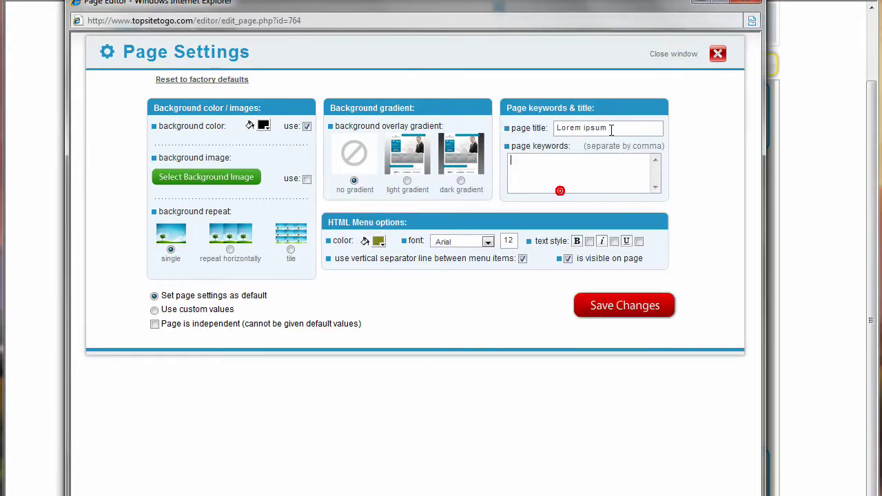
click(672, 55)
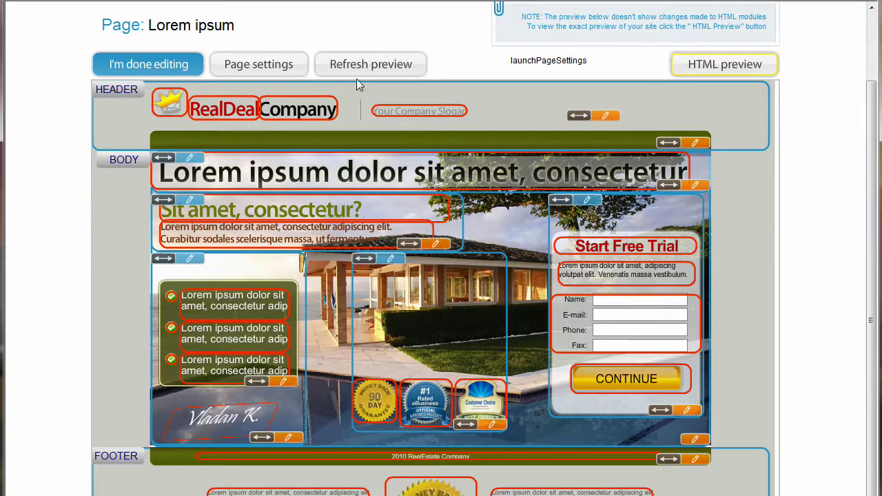
click(378, 65)
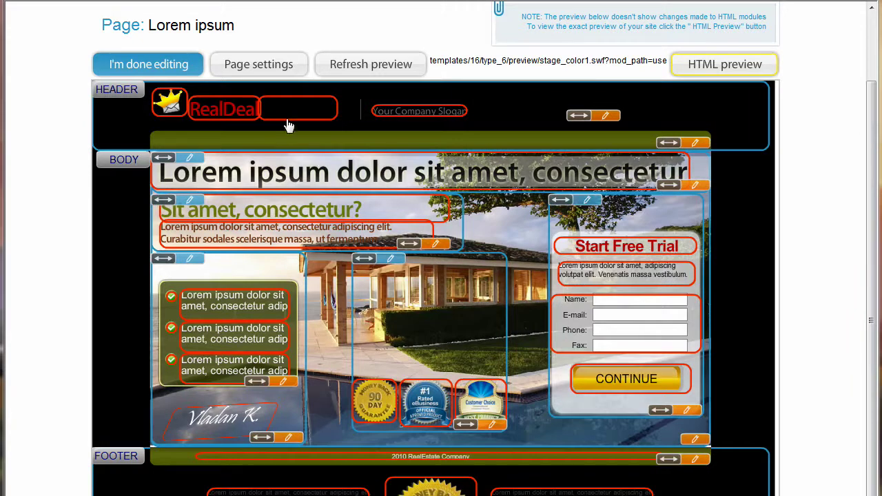
- Recolor the word Company in the header logo text to light gray and save the text
click(293, 106)
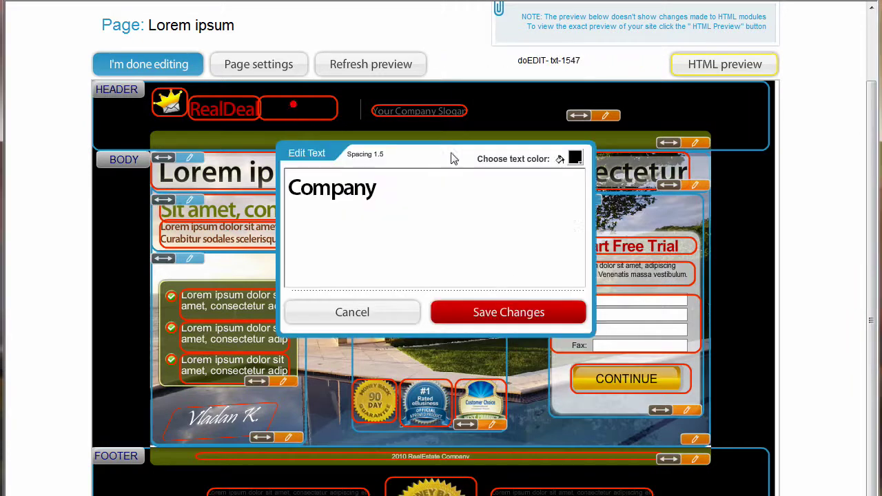
click(575, 160)
click(640, 267)
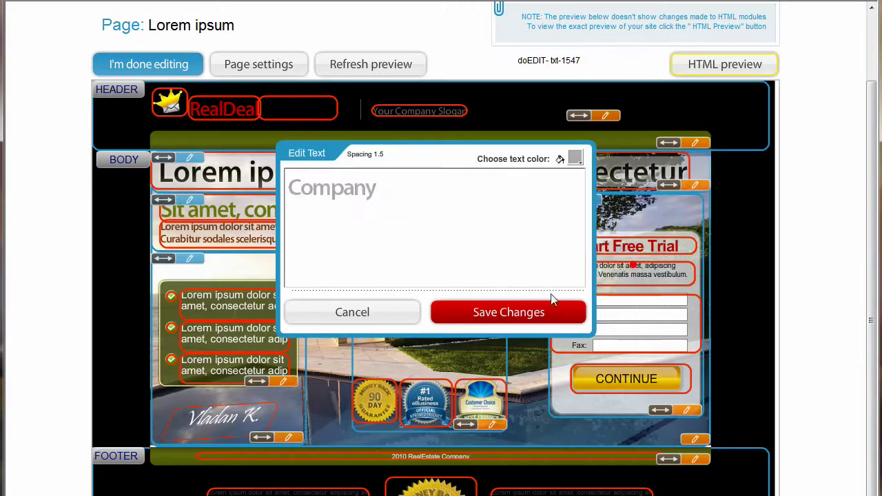
click(514, 314)
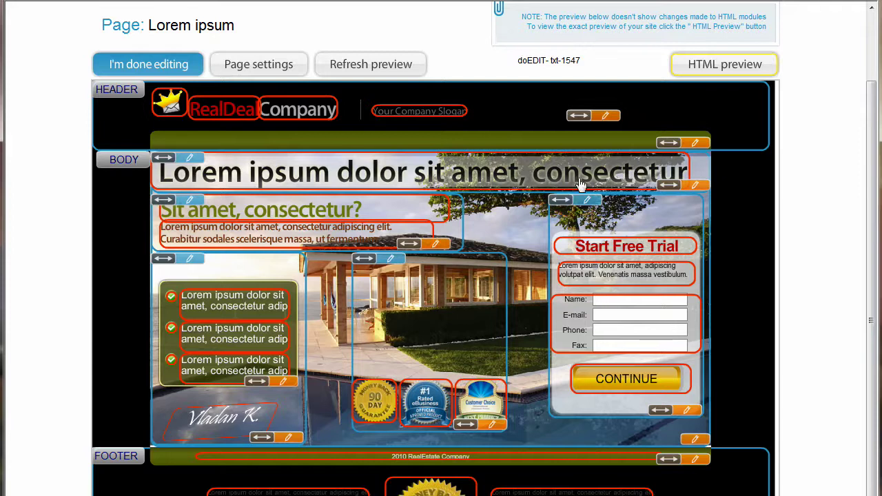
- Replace the body module's background image with the library photo of a villa with arches and a pool, and refresh the preview
drag(565, 205, 559, 212)
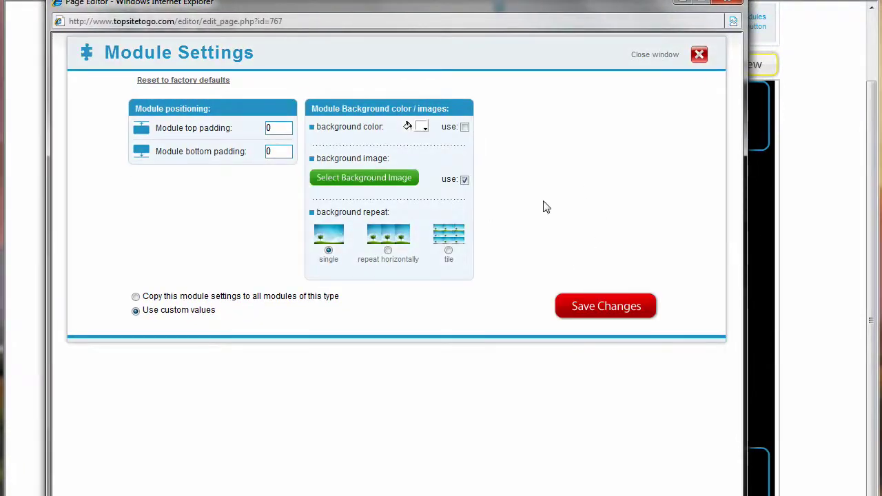
click(363, 178)
click(274, 356)
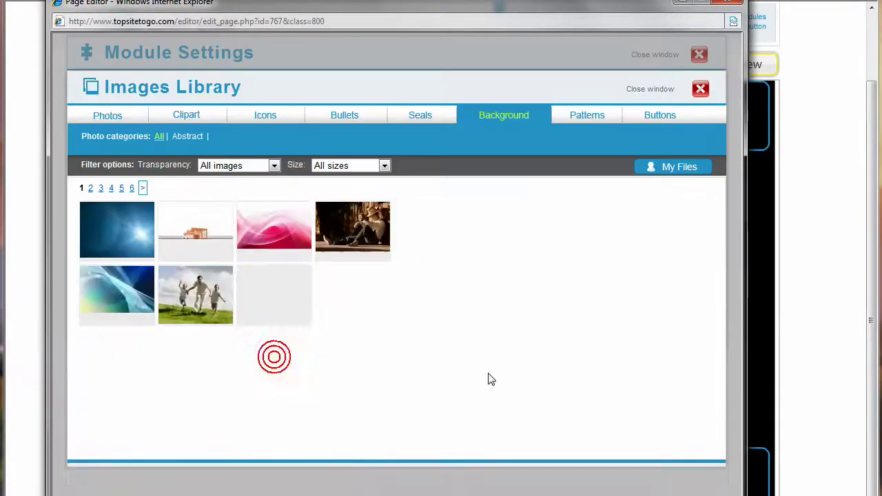
click(680, 437)
click(657, 51)
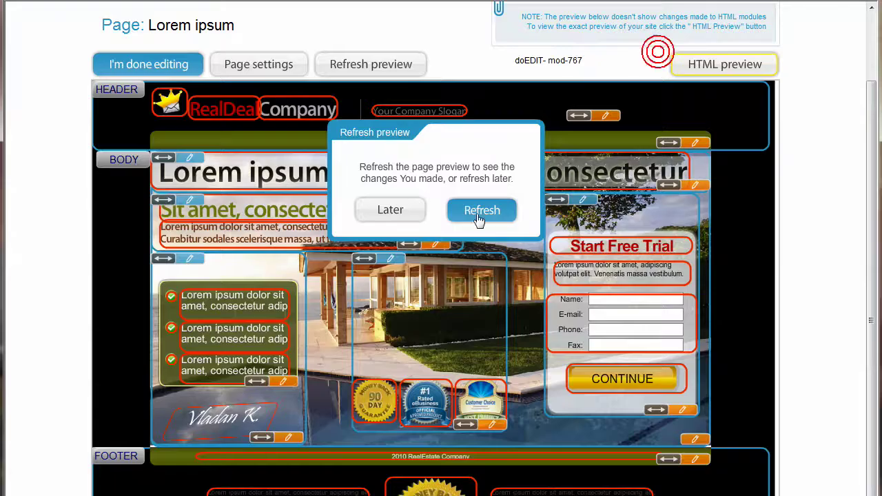
click(490, 210)
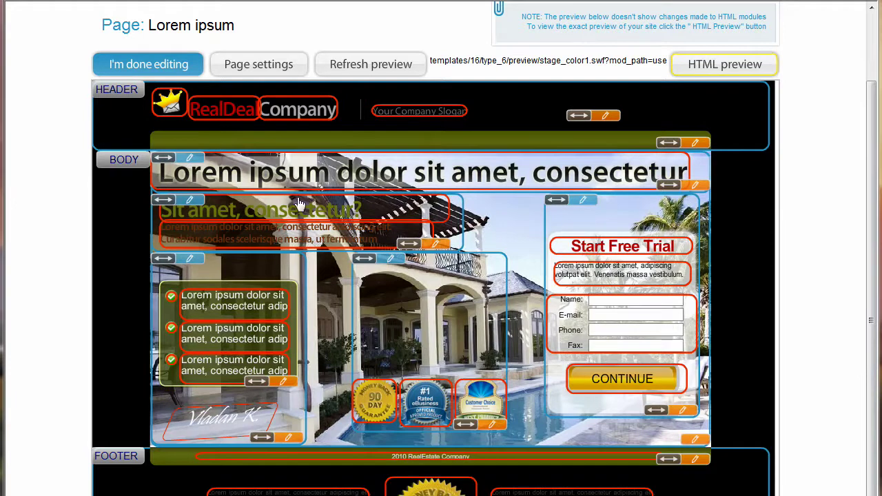
- Delete the Fax field from the Start Free Trial form, add two form items, save and refresh the preview
click(582, 201)
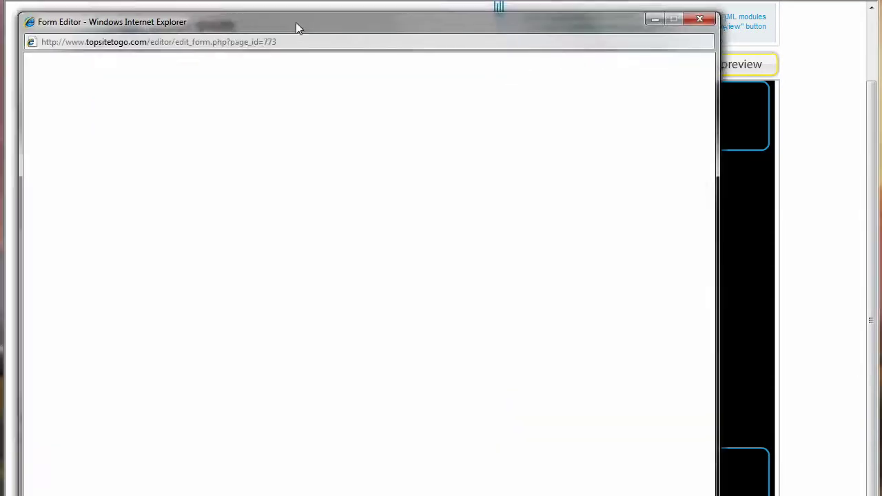
mouse_move(296, 22)
mouse_down()
mouse_move(315, 10)
mouse_move(285, 9)
mouse_up()
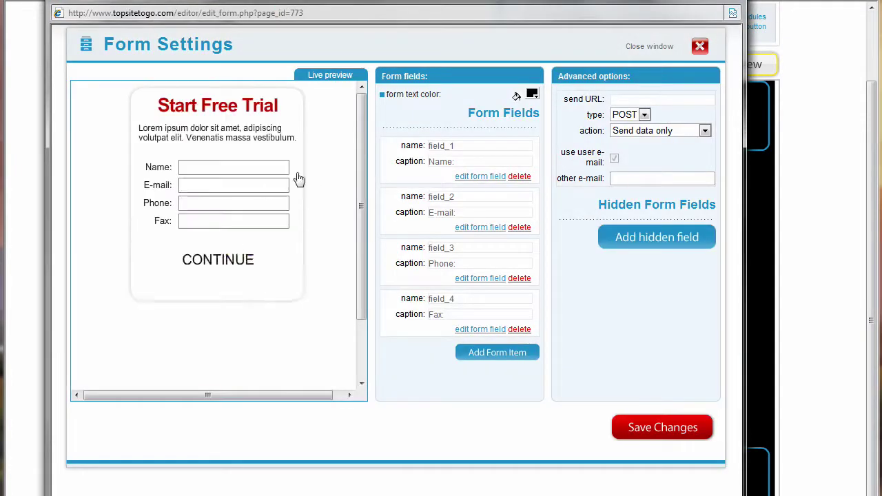
click(520, 329)
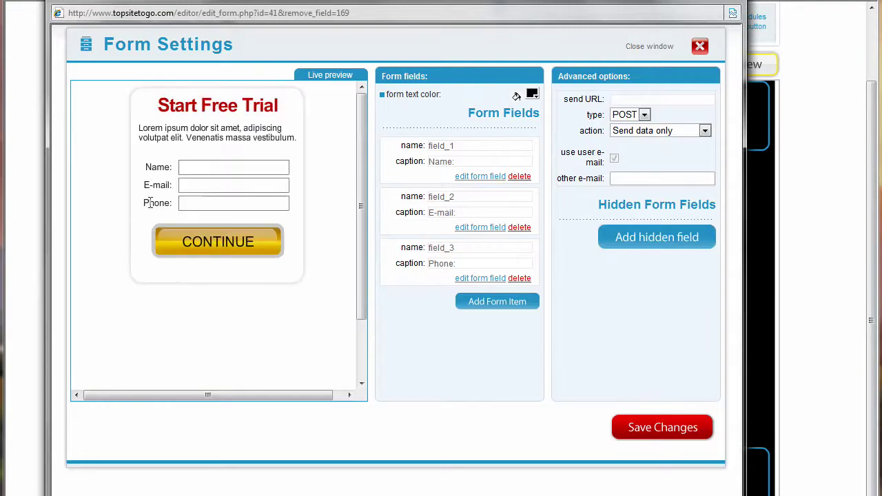
click(501, 309)
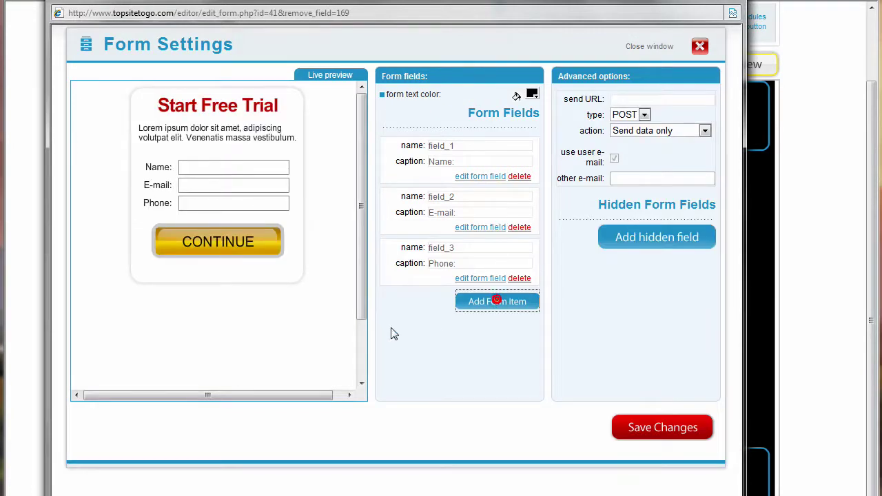
click(492, 355)
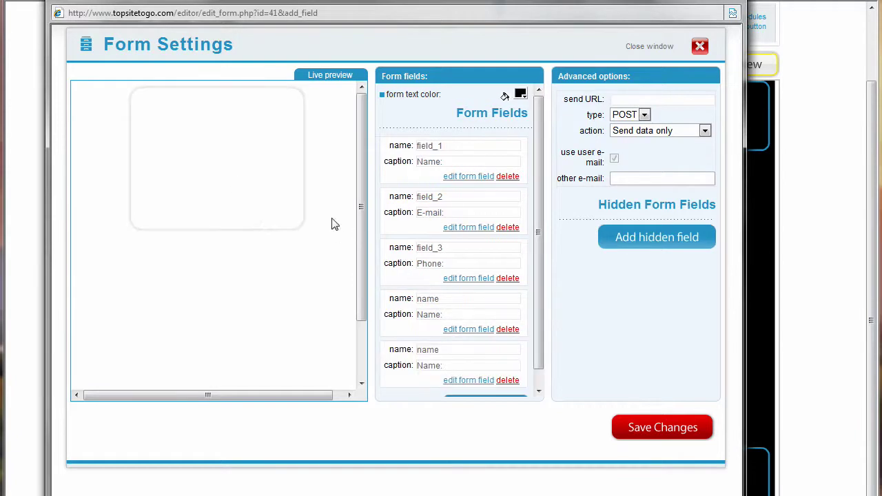
click(659, 429)
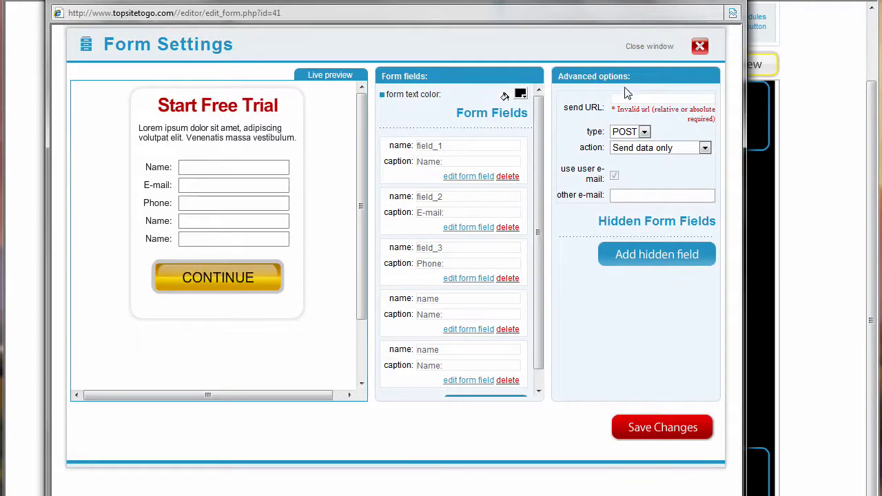
click(667, 51)
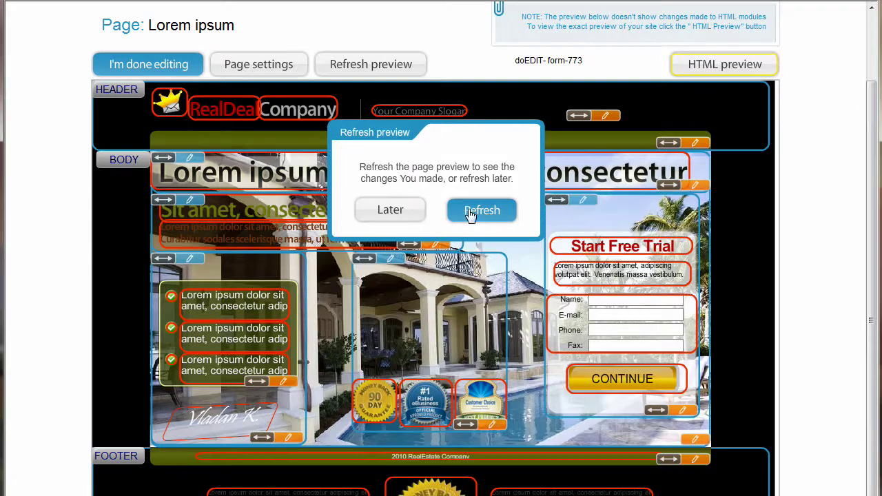
click(468, 212)
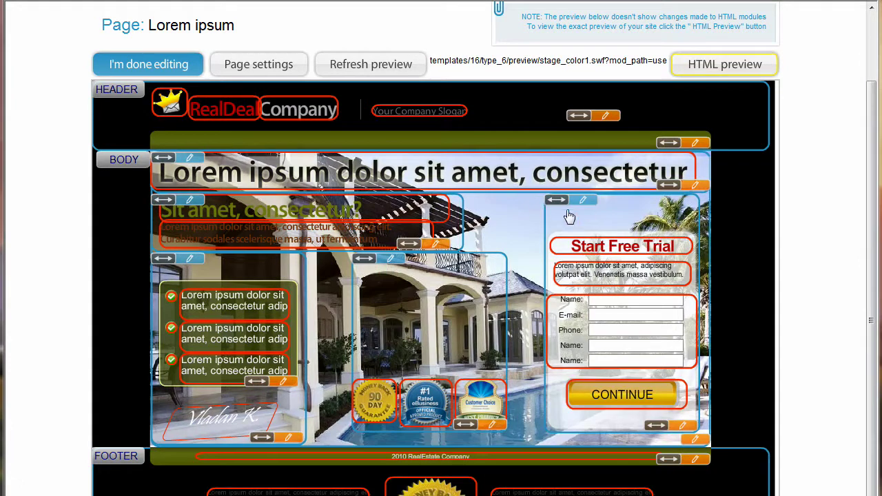
- Take Flash form module II out of the slot that holds the Start Free Trial form
click(585, 203)
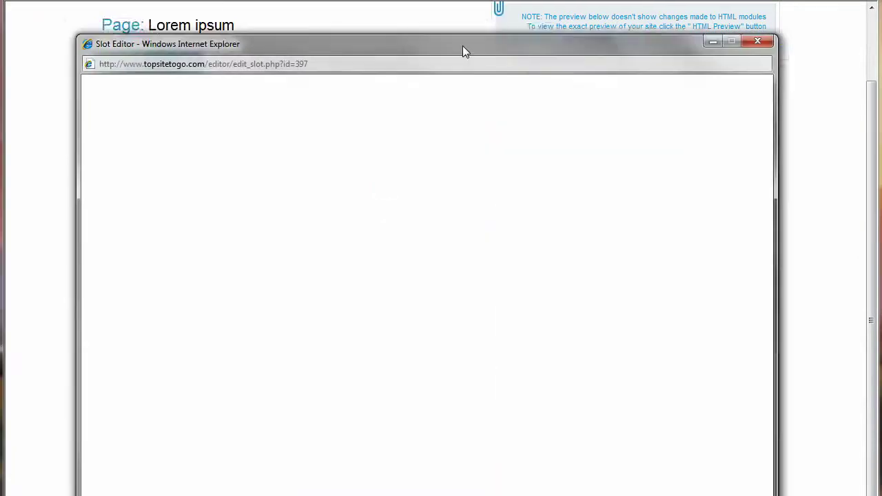
drag(463, 47, 453, 33)
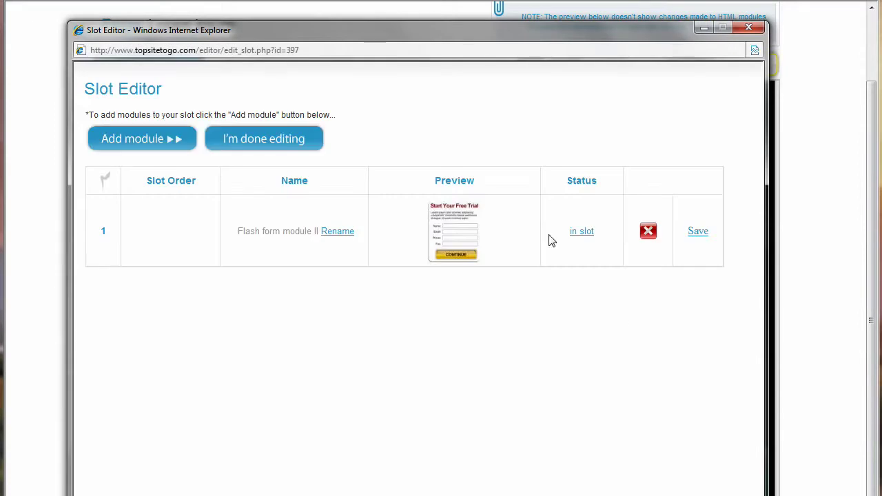
click(584, 234)
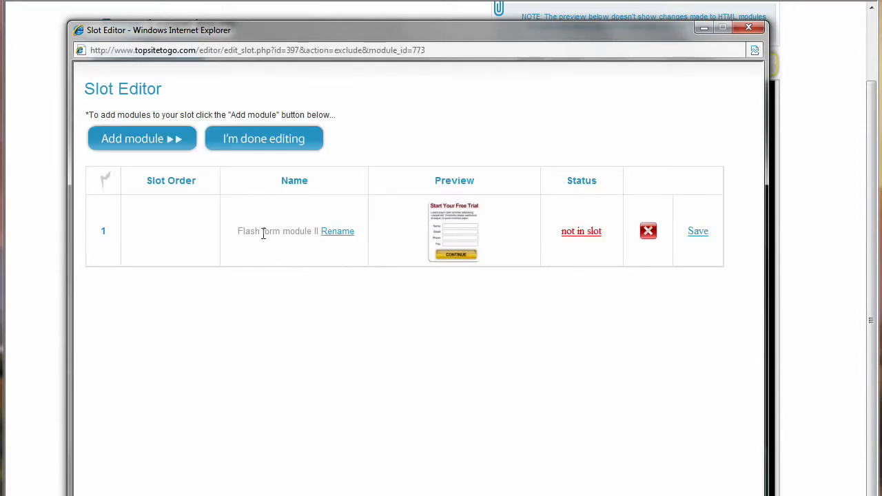
- Add the gray gradient menu module from the Menus category to the slot, finish slot editing and refresh the preview
click(153, 146)
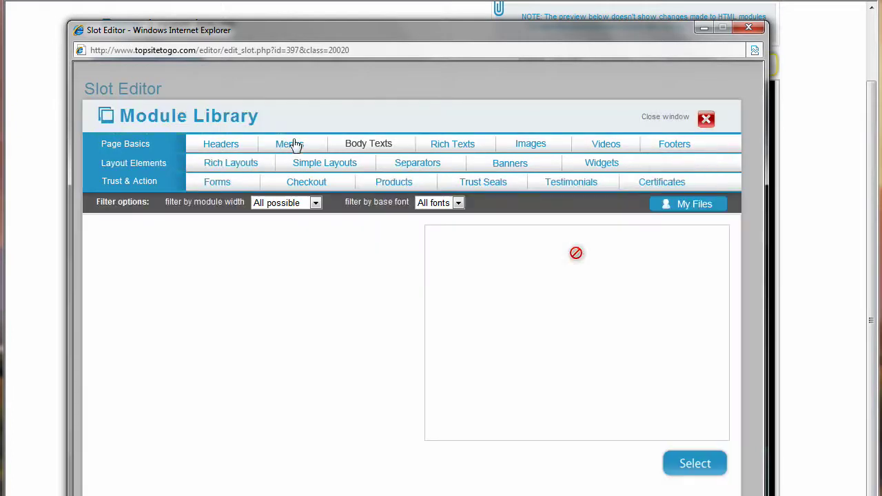
click(295, 145)
mouse_move(418, 251)
mouse_down()
mouse_move(420, 380)
mouse_move(415, 267)
mouse_up()
click(328, 295)
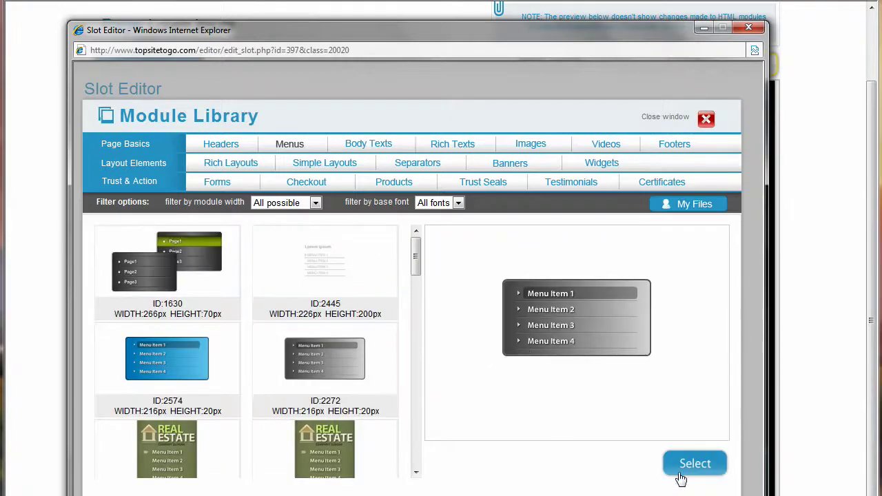
click(679, 473)
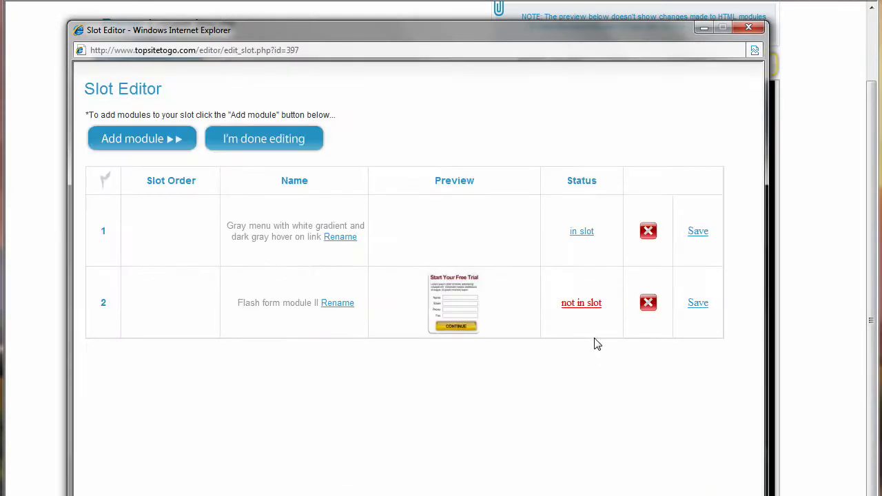
click(290, 139)
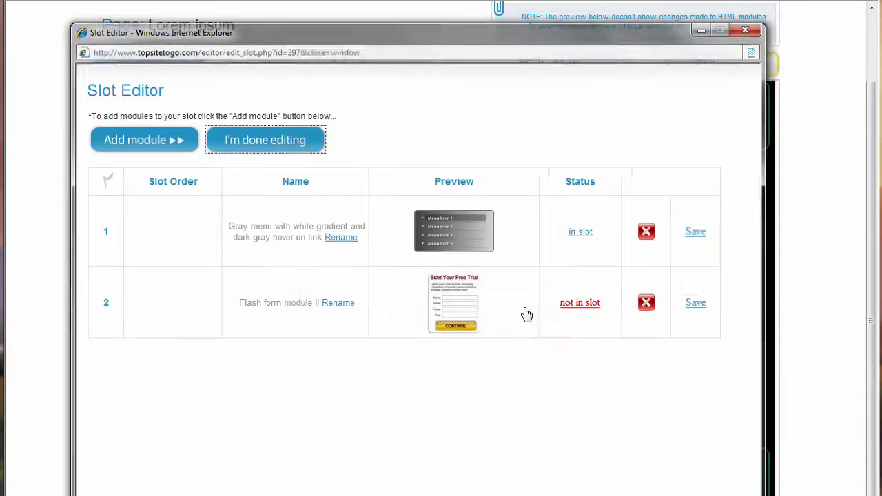
click(482, 213)
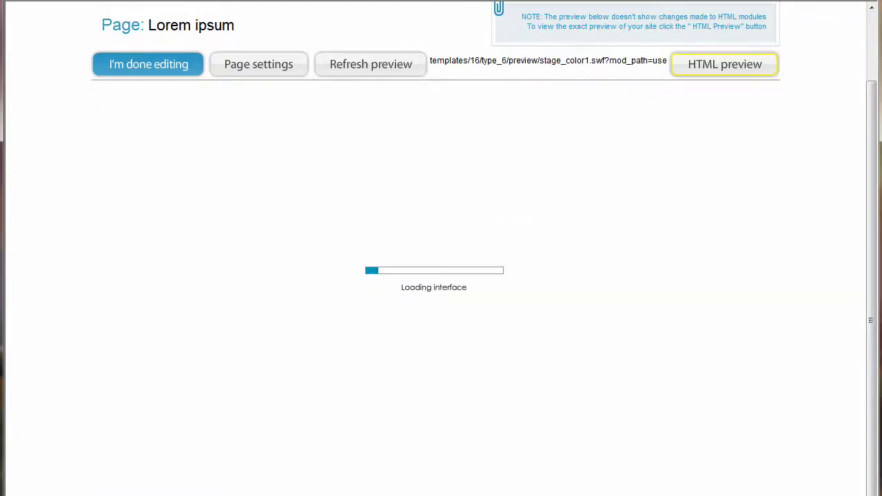
- Add five menu items to the new gray menu module
click(605, 200)
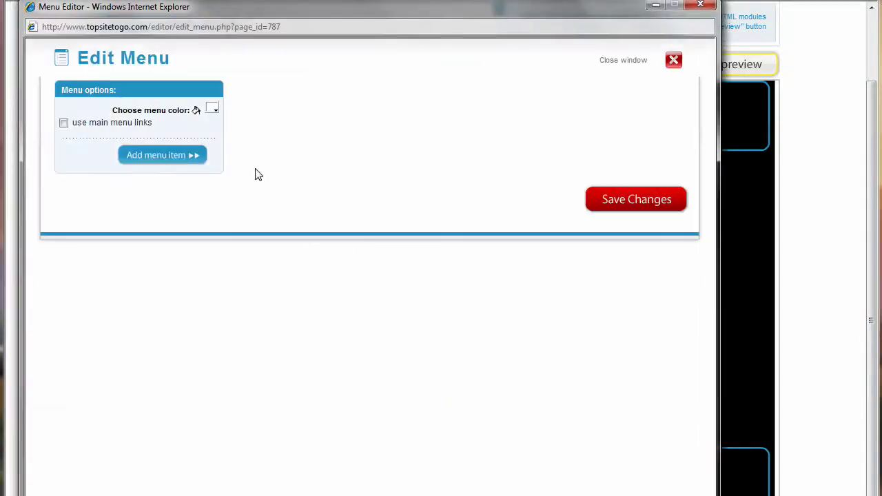
click(158, 155)
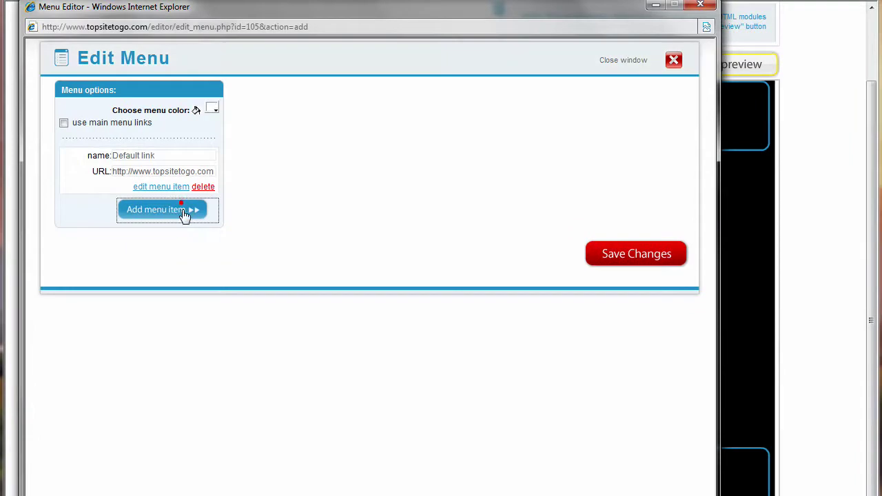
click(183, 210)
click(171, 261)
click(178, 313)
click(169, 316)
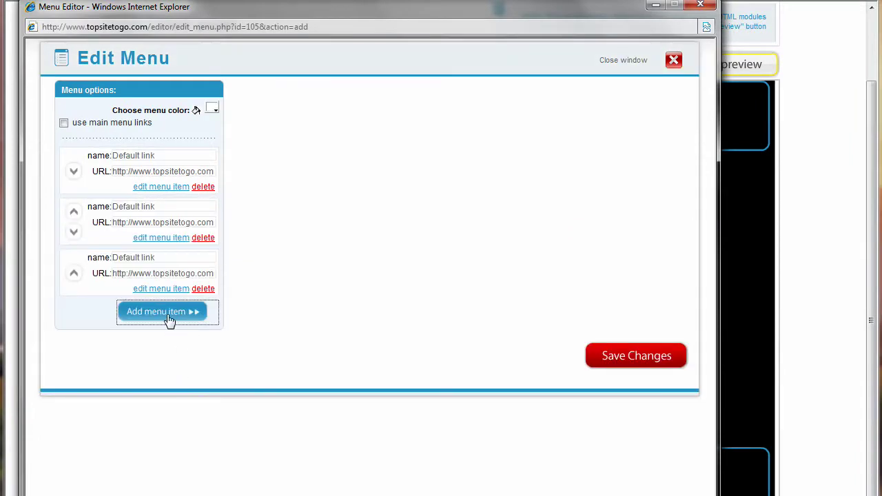
click(169, 368)
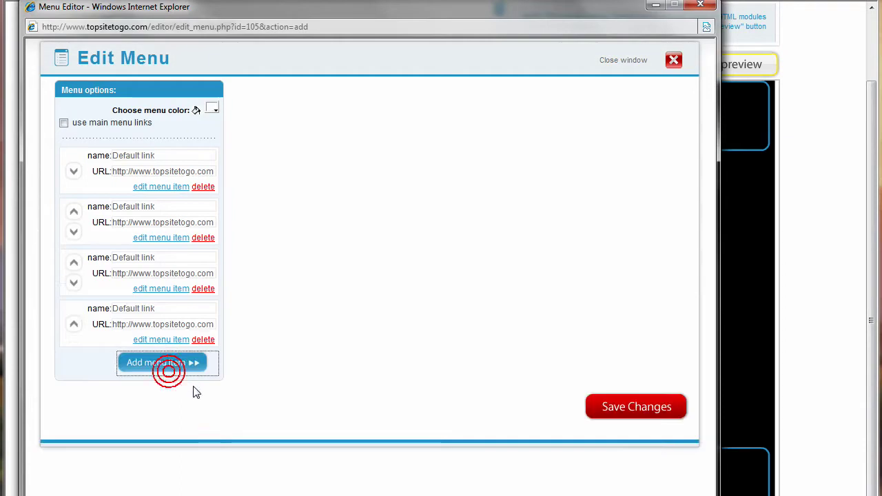
click(168, 186)
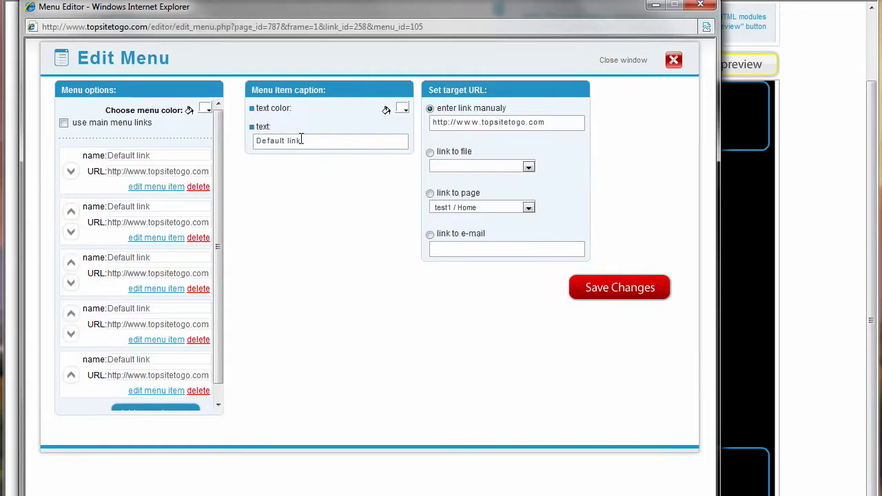
drag(305, 140, 247, 149)
text(Google)
drag(507, 120, 485, 120)
text(go)
click(578, 288)
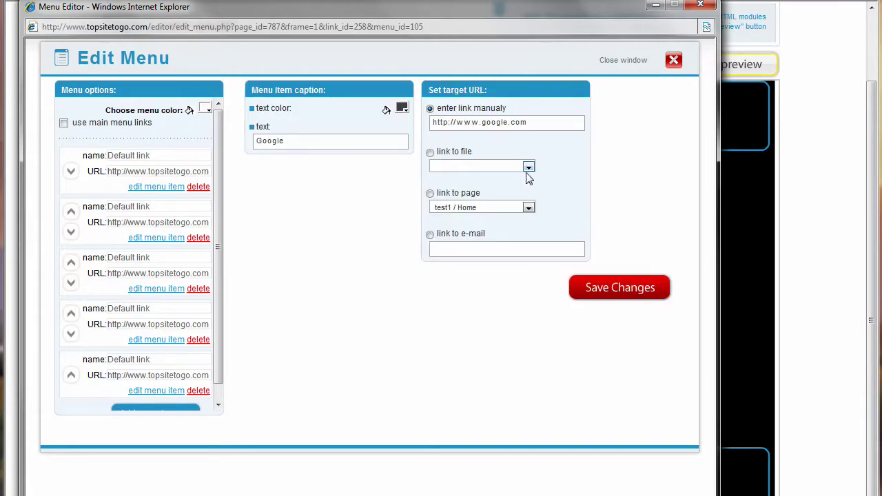
click(623, 62)
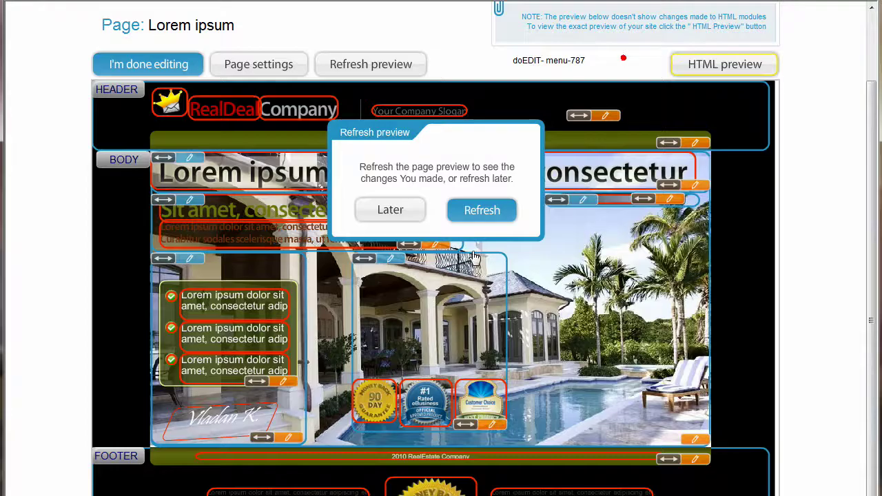
click(482, 209)
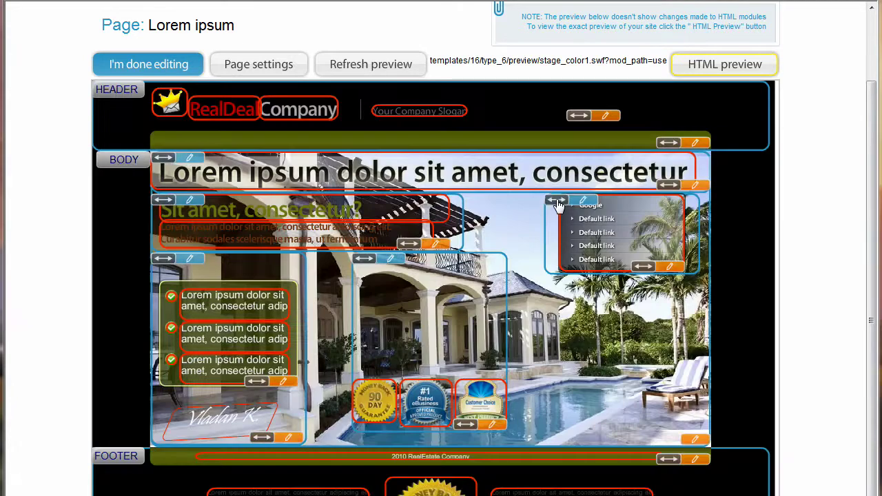
- Set the gray menu module's top padding to 30, save the module settings and refresh the page preview
click(664, 267)
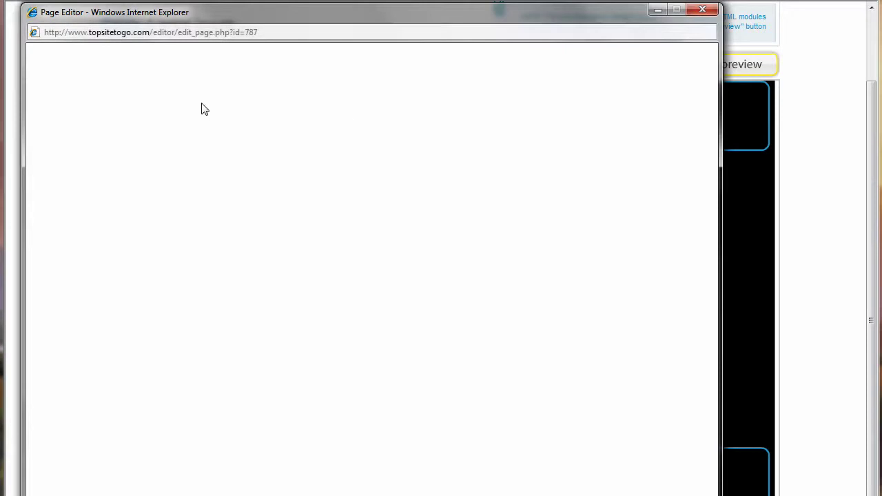
click(252, 140)
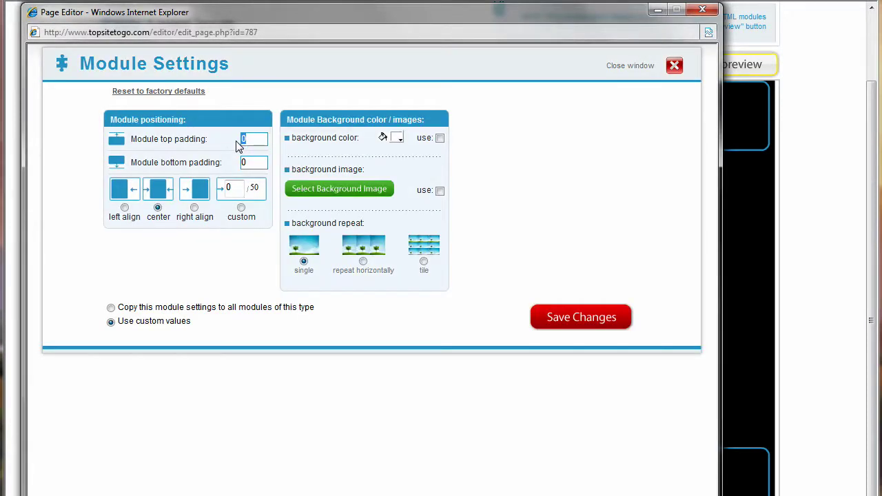
click(581, 325)
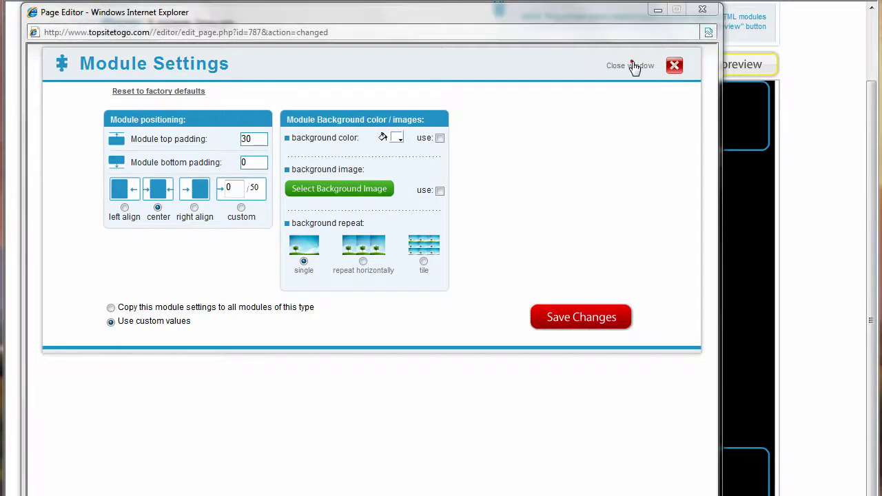
click(633, 66)
click(513, 219)
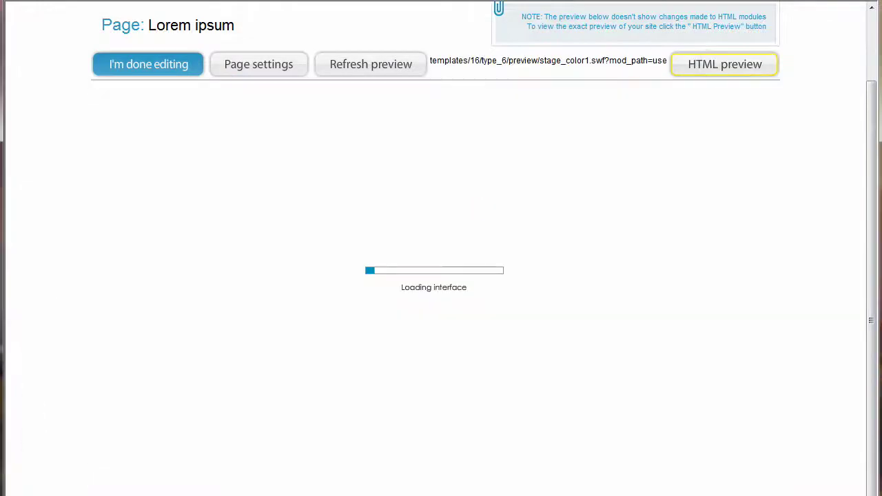
- View the HTML preview of the page, close it and finish editing the page
click(723, 67)
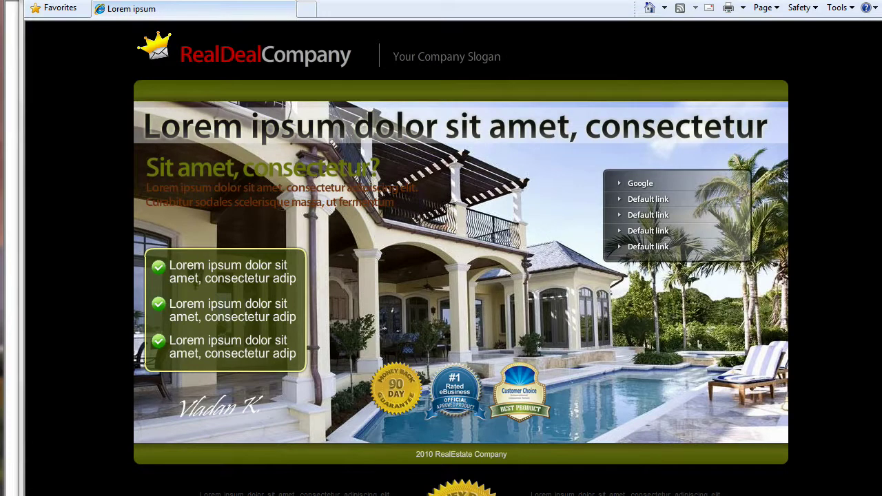
key(alt+F4)
click(155, 66)
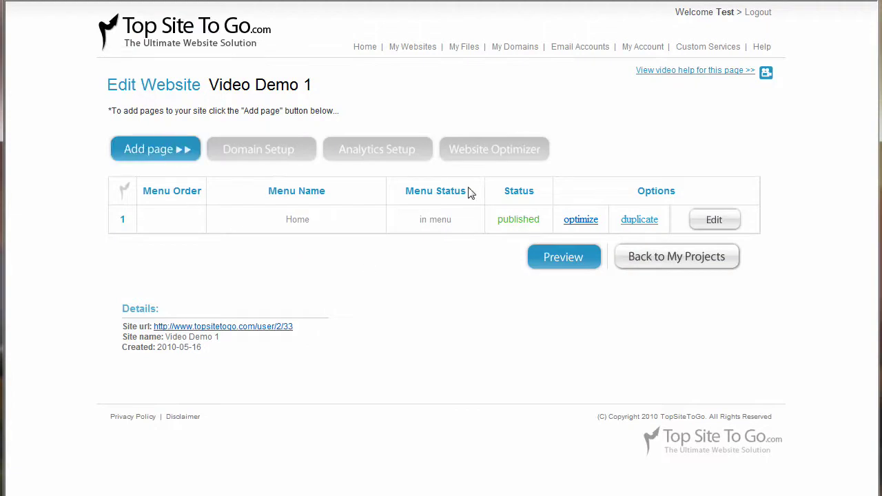
- Check the site URL and site name in the Video Demo 1 details and return to the projects list
drag(303, 326, 153, 328)
triple_click(173, 337)
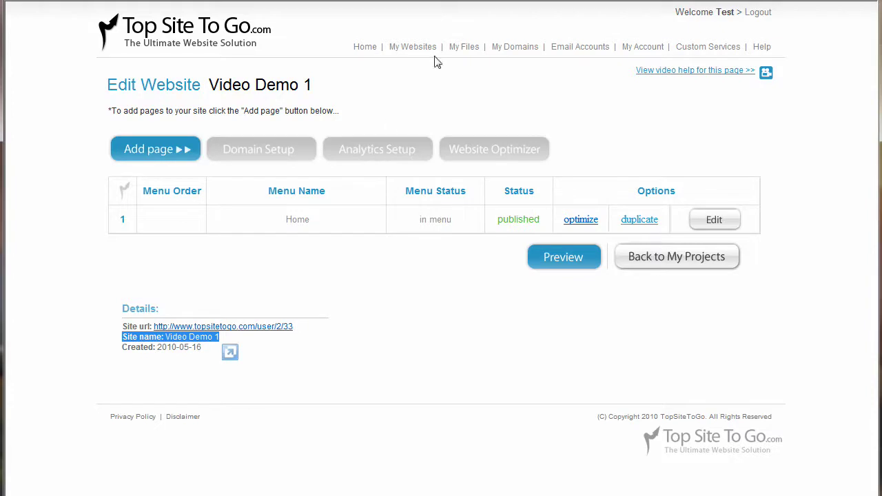
click(668, 265)
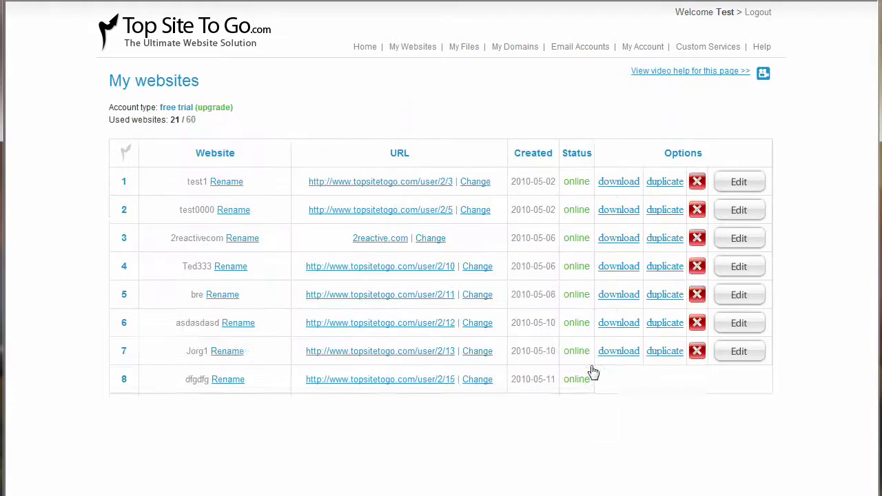
- Change the URL of the Video Demo 1 website to the domain tedt555555.com and save it
scroll(253, 458, down, 3)
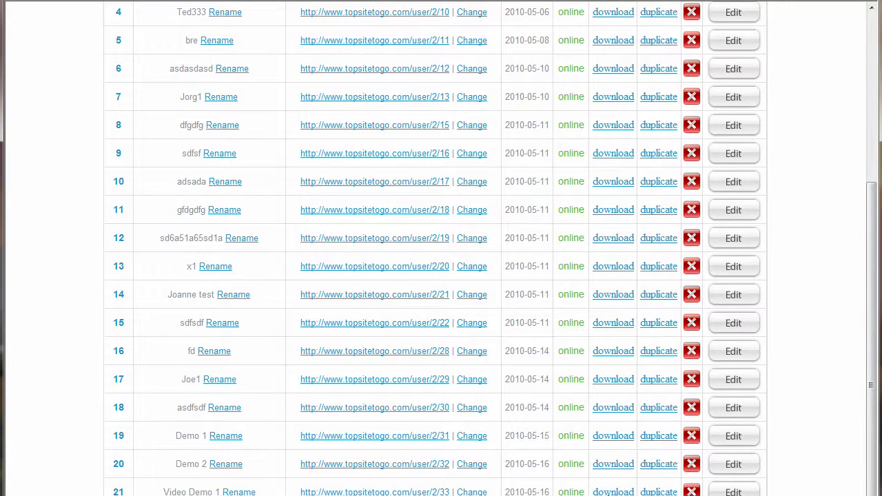
scroll(520, 470, up, 3)
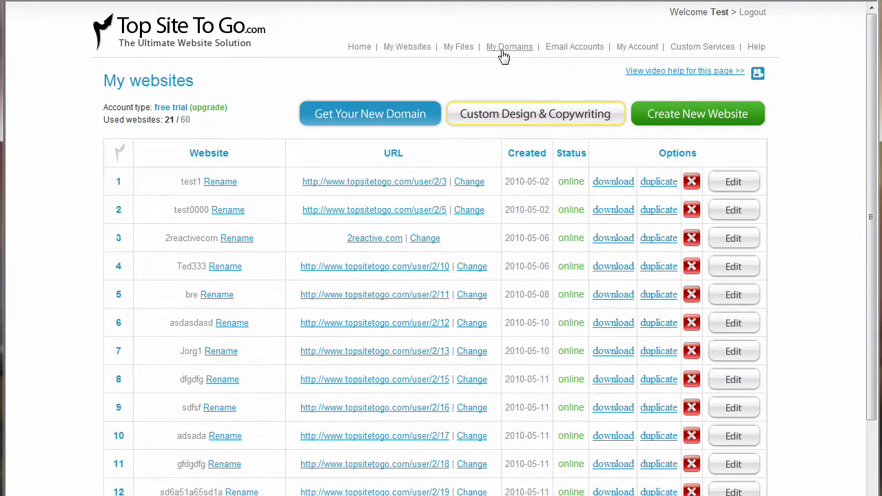
scroll(480, 154, down, 3)
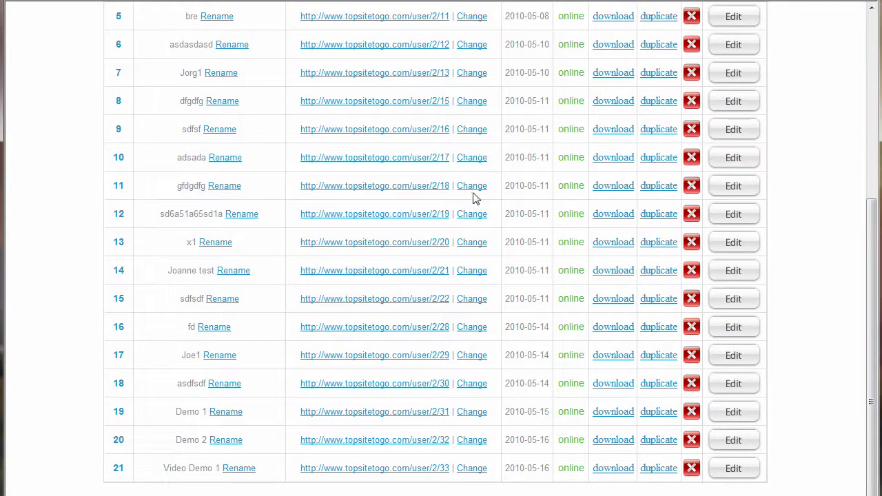
click(468, 469)
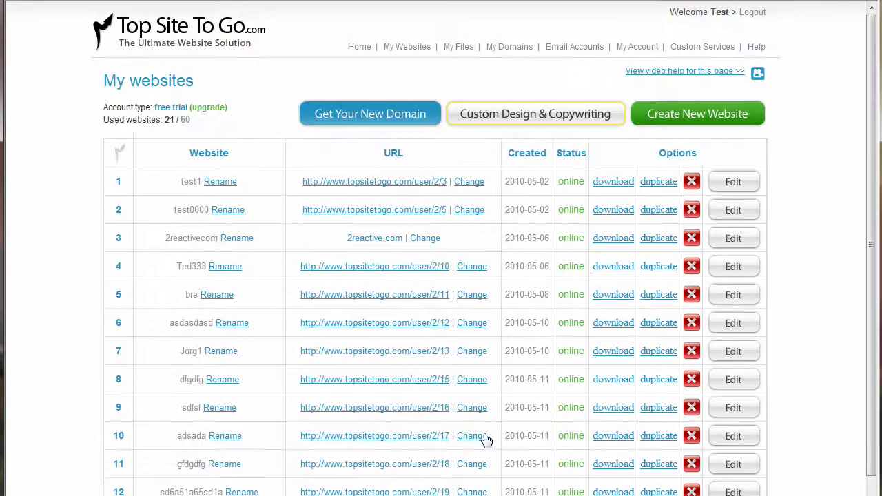
click(469, 454)
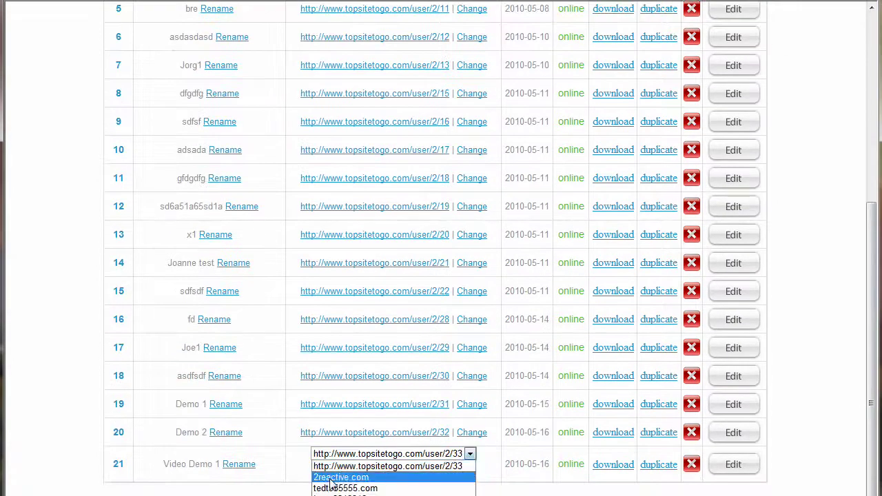
click(365, 488)
click(392, 472)
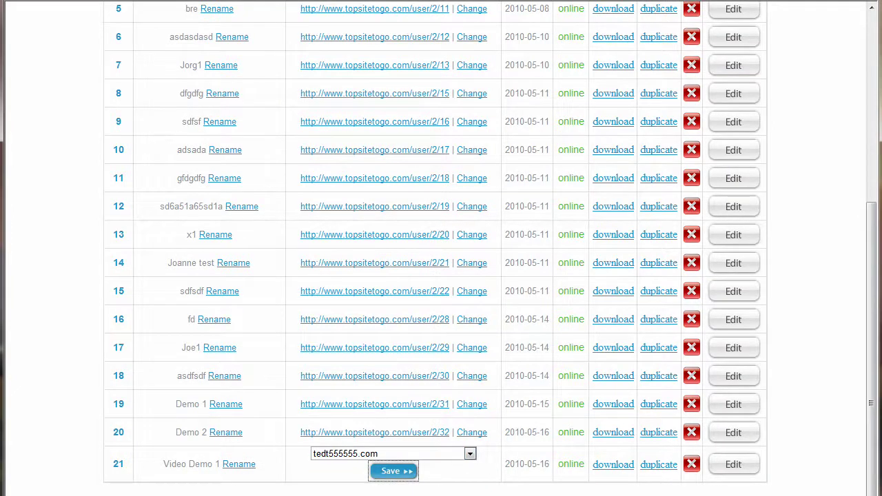